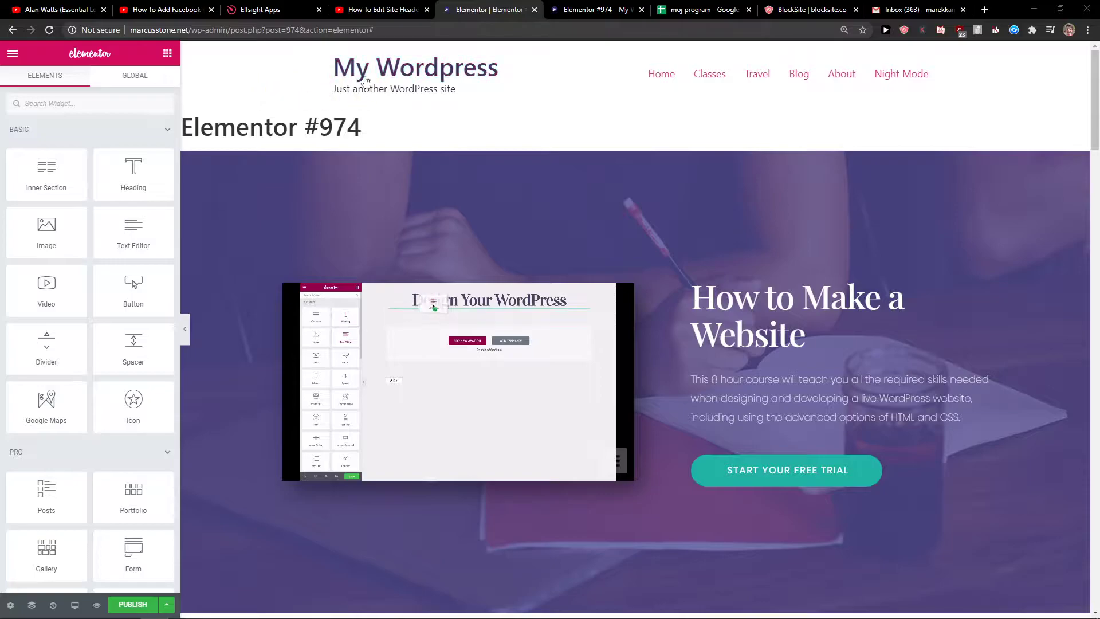
# - Change the page layout in the page settings to remove the theme's site header and page title
pyautogui.moveTo(1098, 110); pyautogui.dragTo(1088, 53)
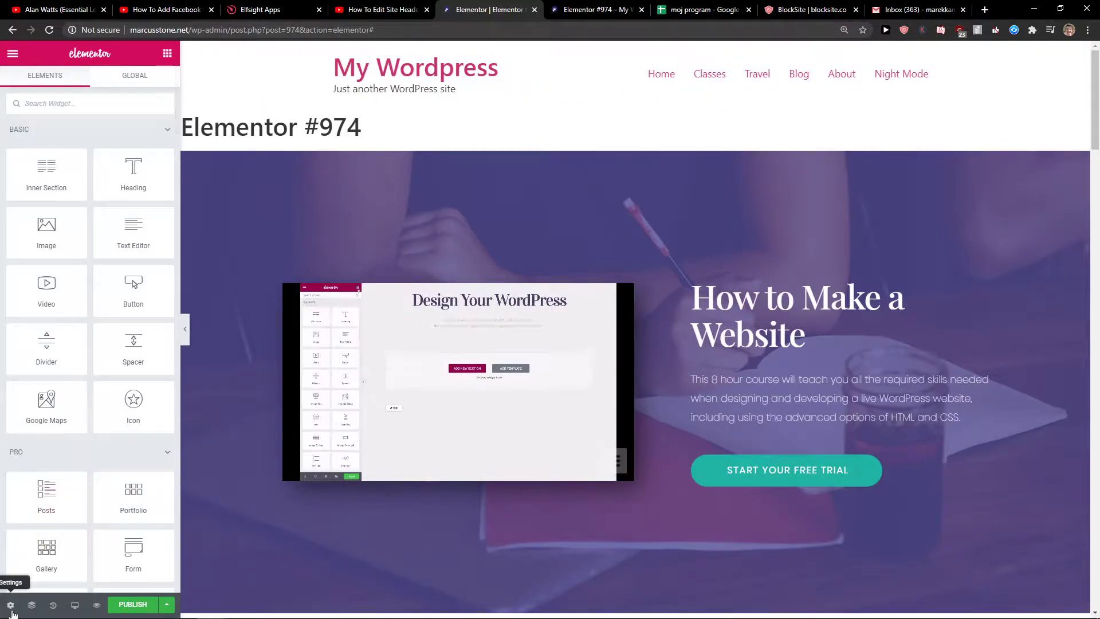
pyautogui.click(11, 607)
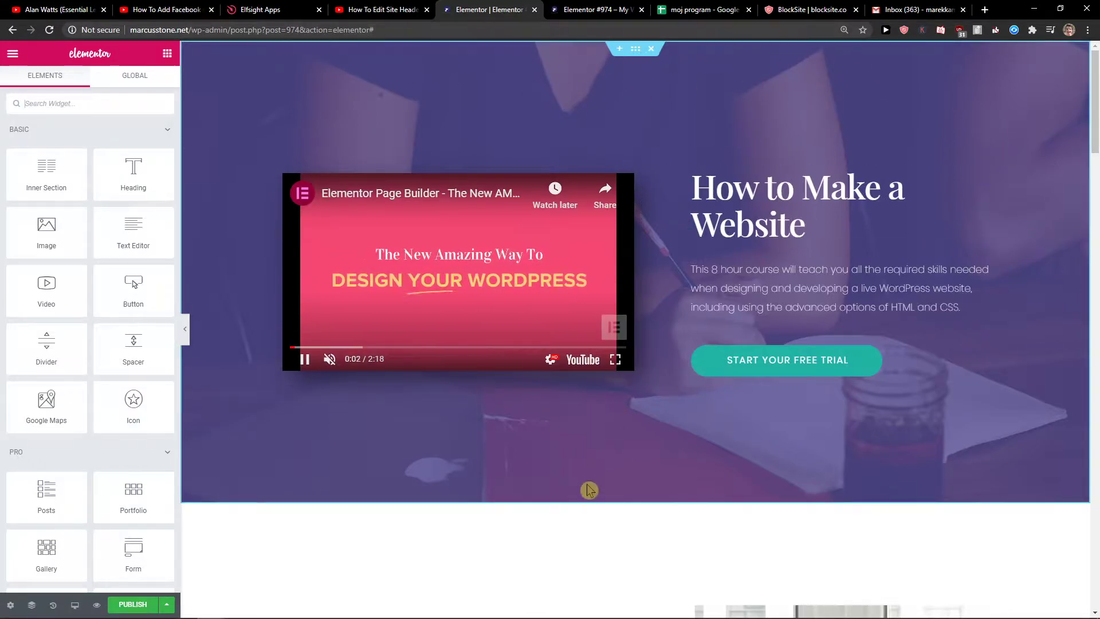
pyautogui.click(1094, 258)
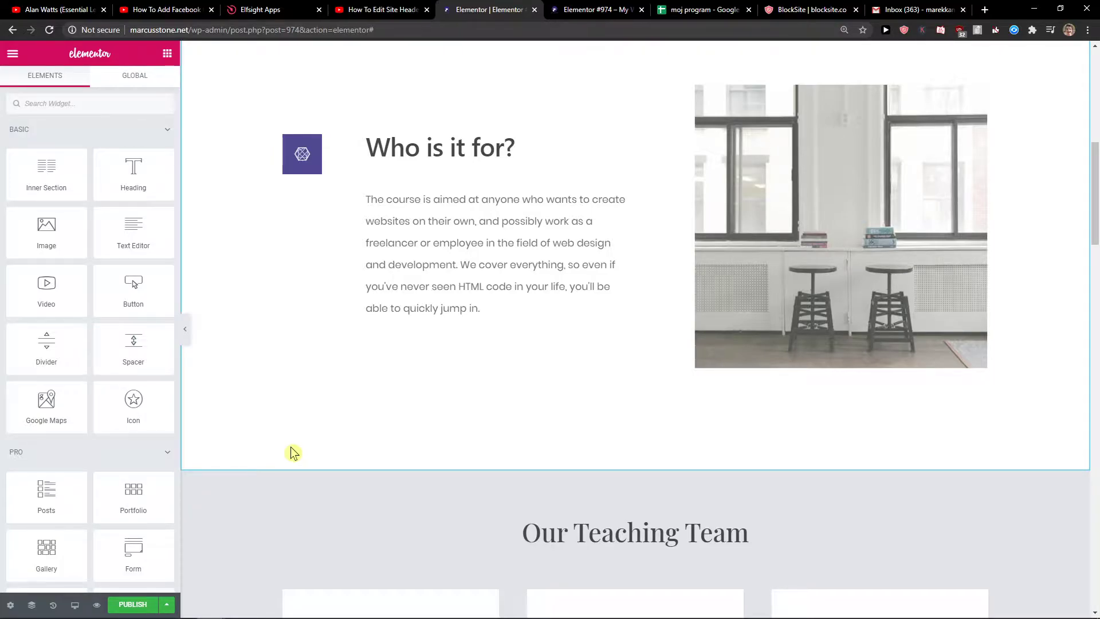
# - Switch to Notepad, enlarge the notes to read the Windows and Mac library shortcuts, and return to the page editor
pyautogui.moveTo(277, 612)
pyautogui.click(118, 570)
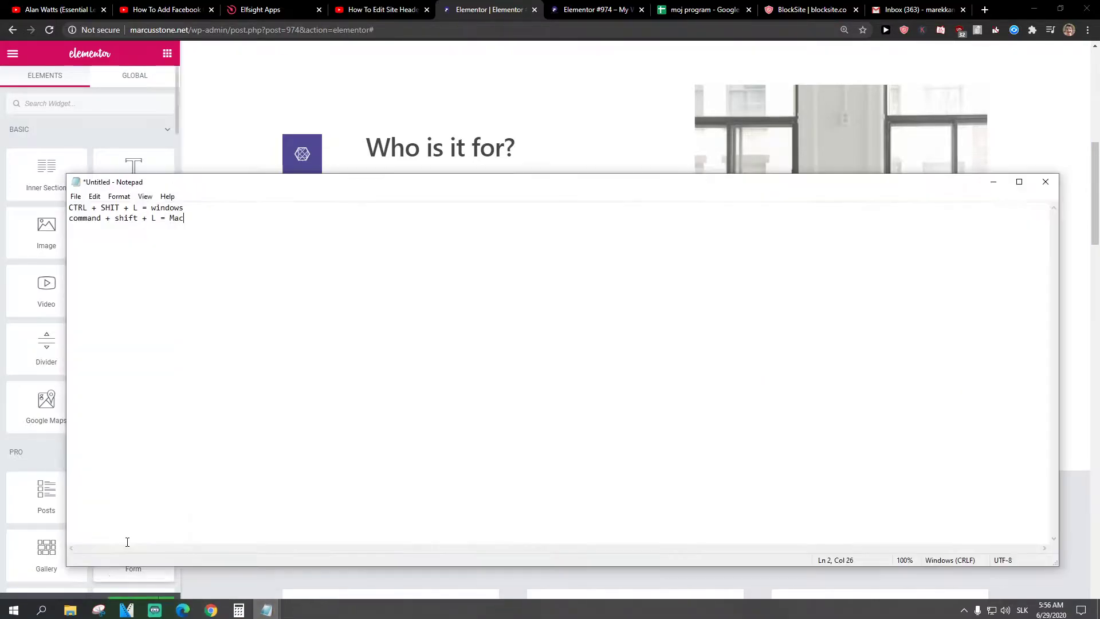
pyautogui.keyDown('ctrl'); pyautogui.scroll(16, 165, 262); pyautogui.keyUp('ctrl')
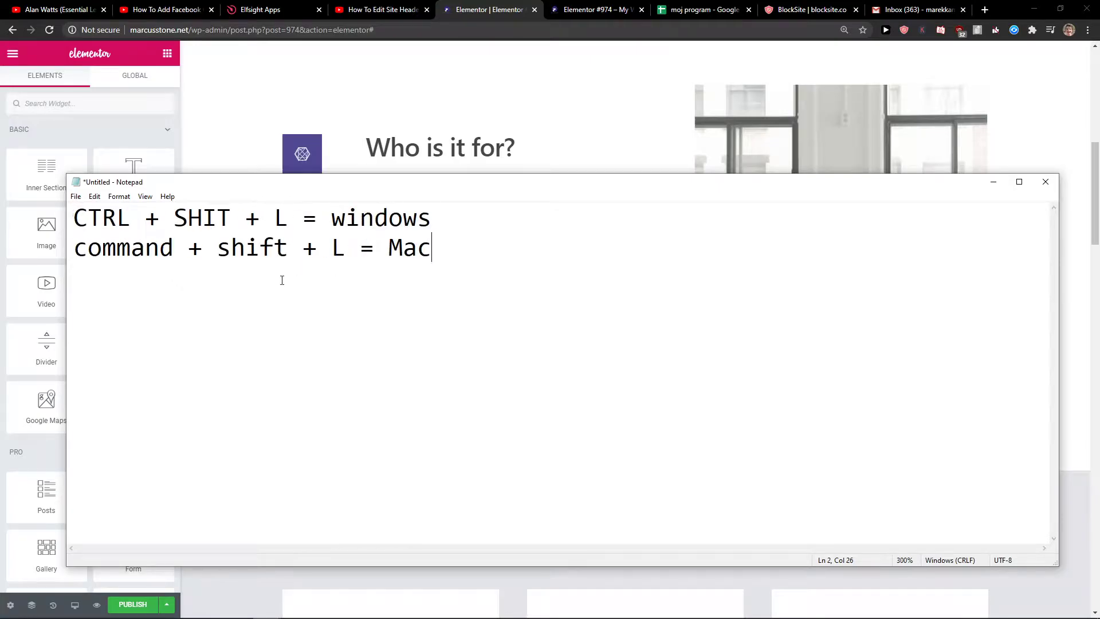
pyautogui.hotkey('alt', 'Tab')
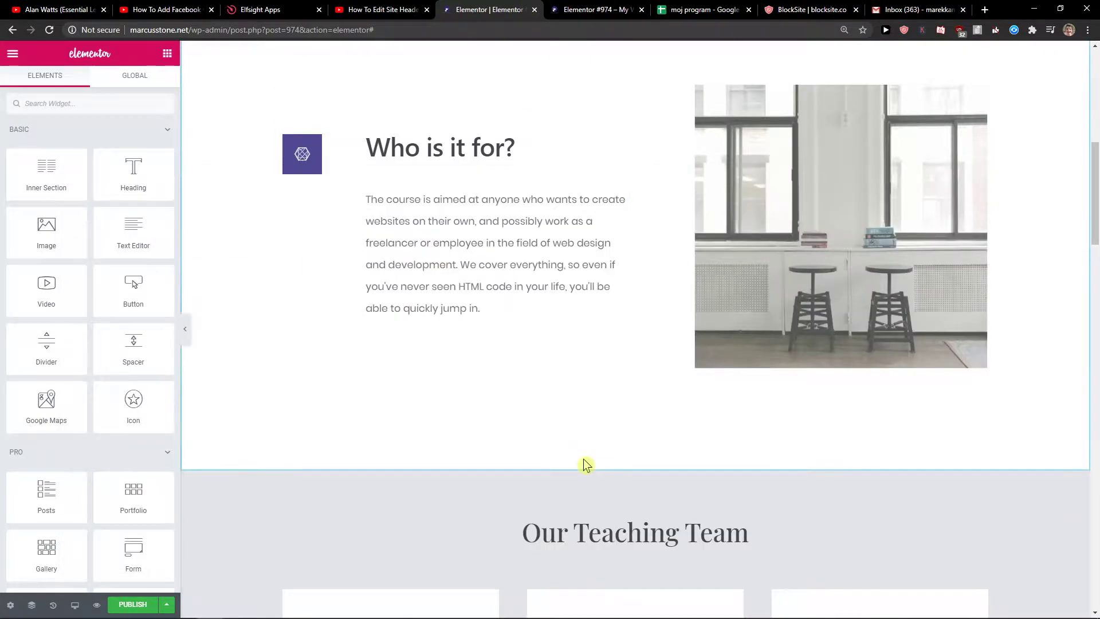
# - Open the template library and filter its blocks by the Header category
pyautogui.hotkey('ctrl', 'shift', 'l')
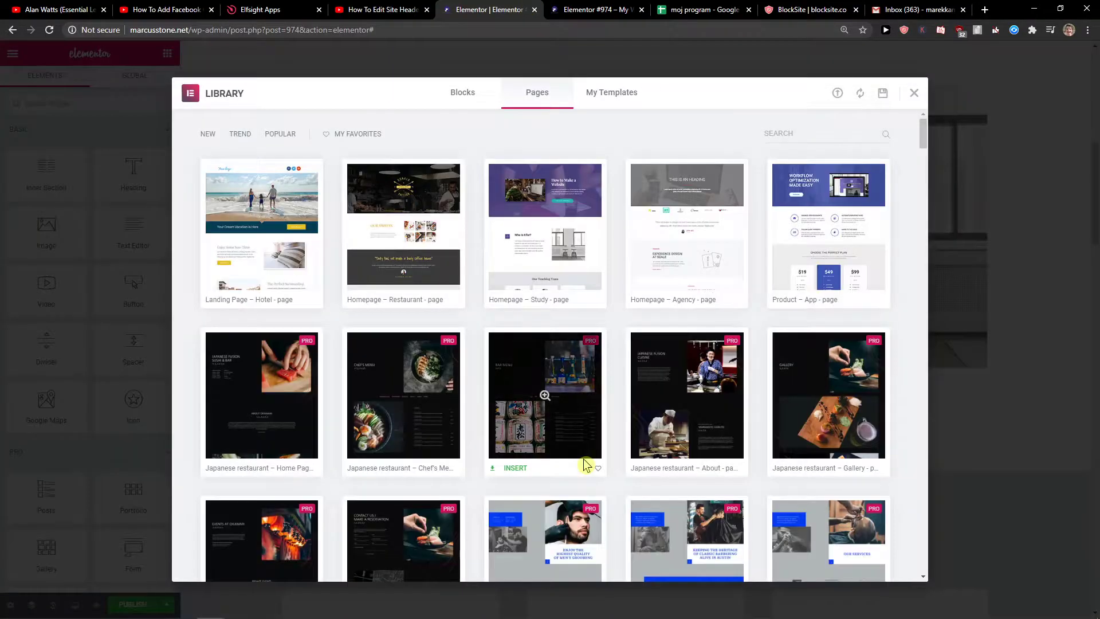
pyautogui.click(467, 107)
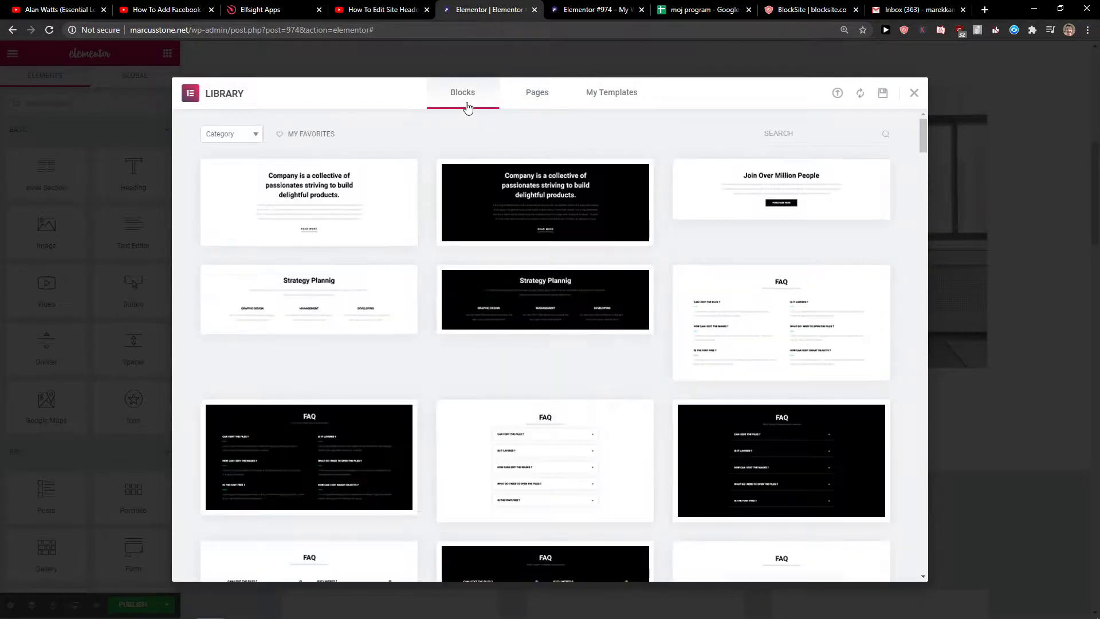
pyautogui.click(234, 135)
pyautogui.write('hea')
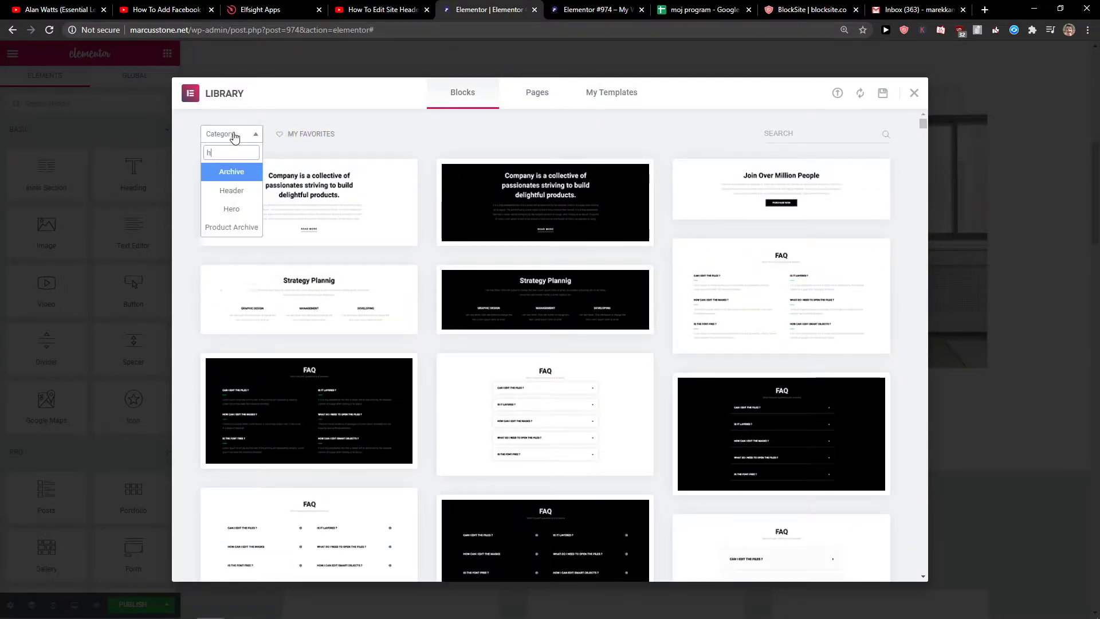
pyautogui.click(232, 172)
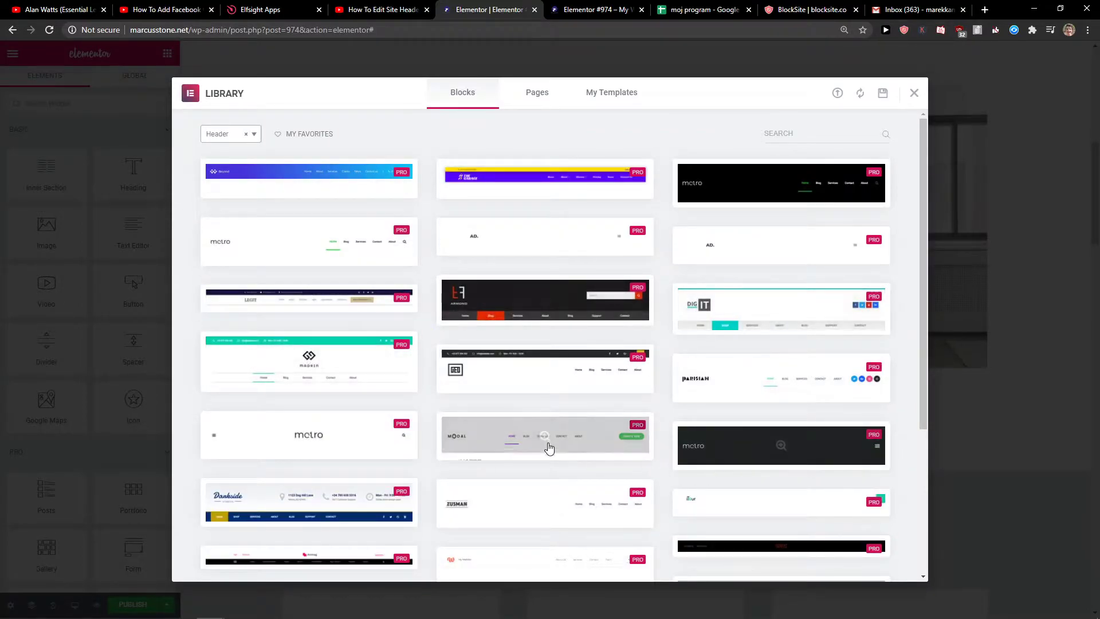
# - Browse the header blocks and insert the first one with the blue gradient background into the page
pyautogui.scroll(-1, 548, 446)
pyautogui.scroll(-1, 530, 426)
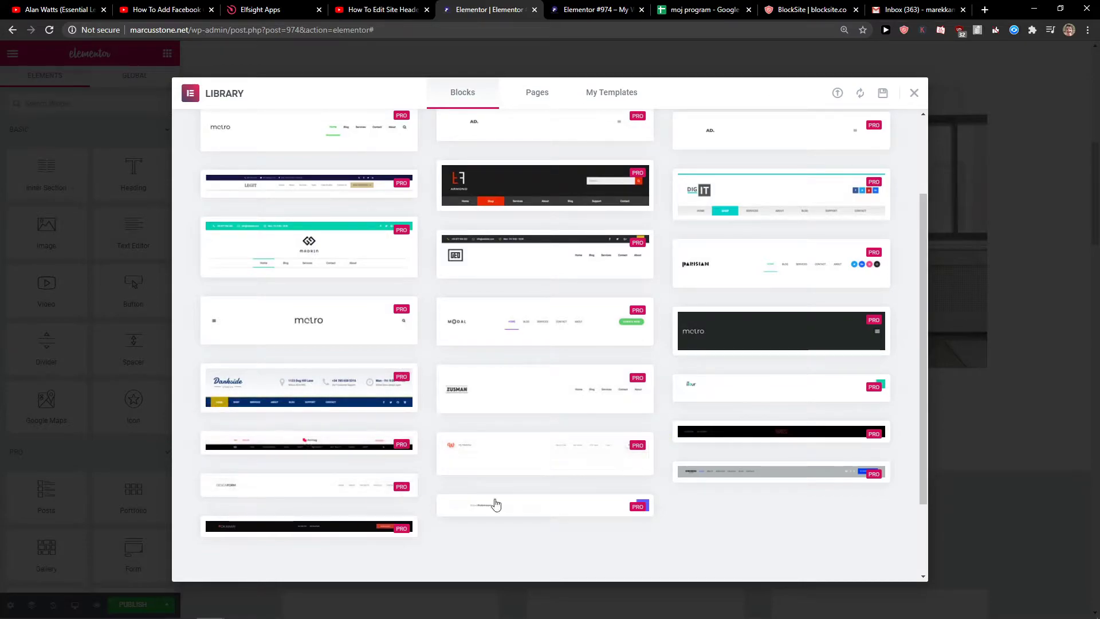
pyautogui.scroll(2, 582, 388)
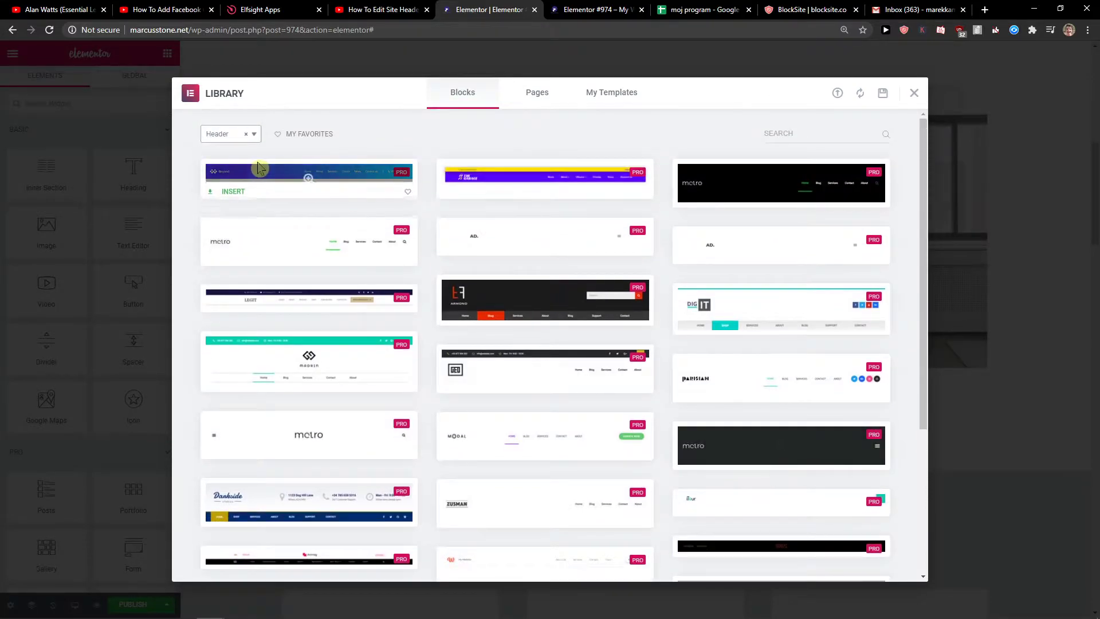
pyautogui.click(230, 191)
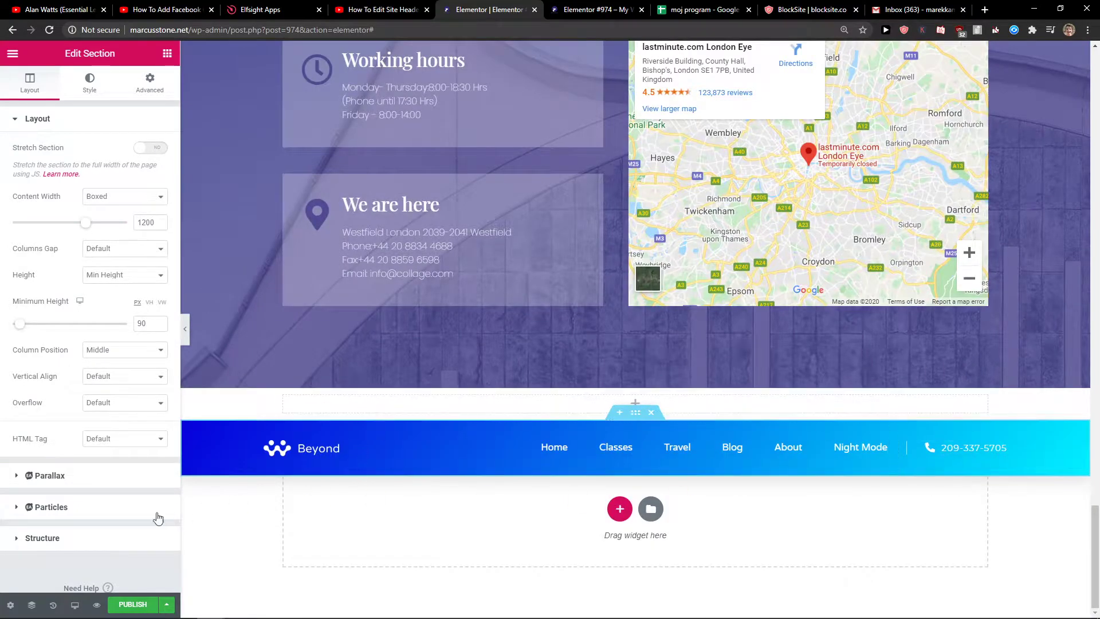
# - Open the Navigator and move the Header section above the hero section at the beginning of the page
pyautogui.click(31, 606)
pyautogui.moveTo(922, 470); pyautogui.dragTo(936, 326)
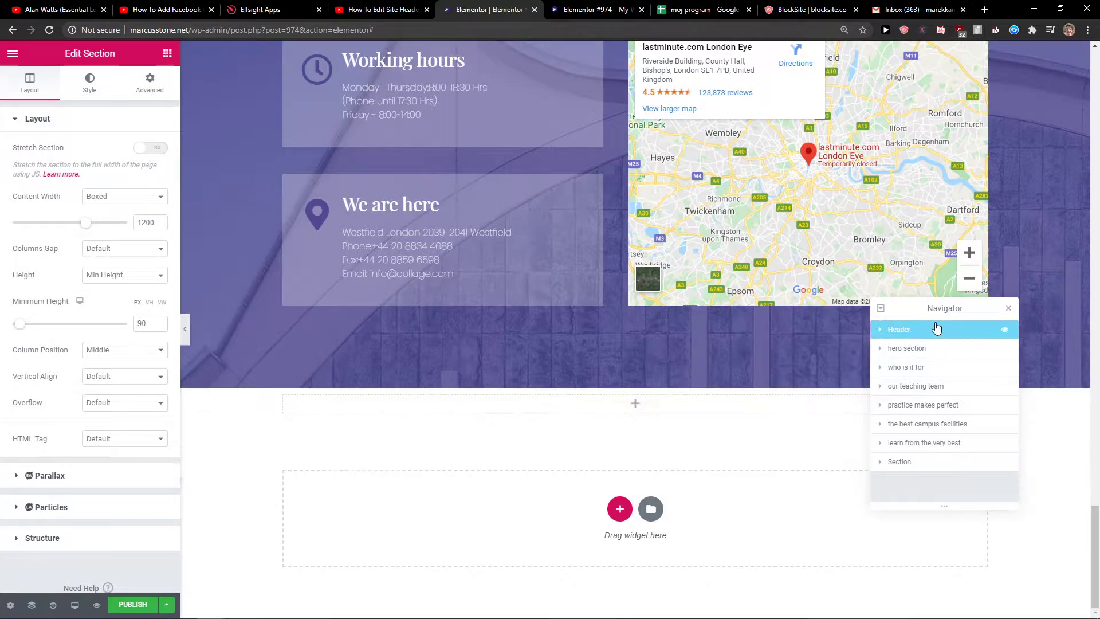
pyautogui.scroll(10, 814, 335)
pyautogui.scroll(15, 791, 332)
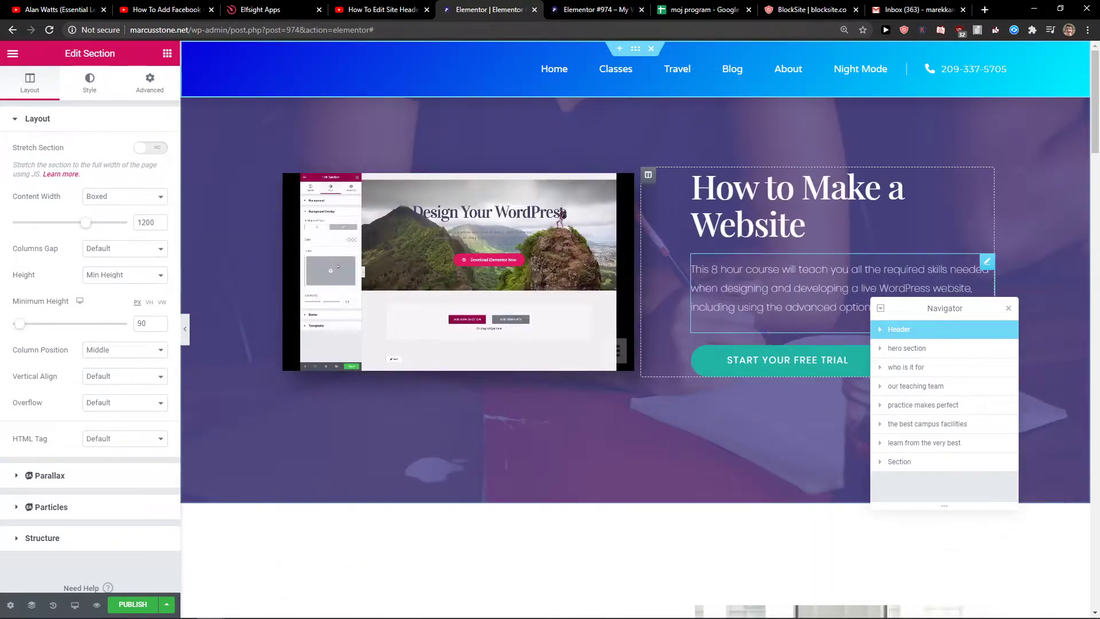
# - Center-align the header's navigation menu and set its vertical padding to 0
pyautogui.click(529, 67)
pyautogui.click(123, 227)
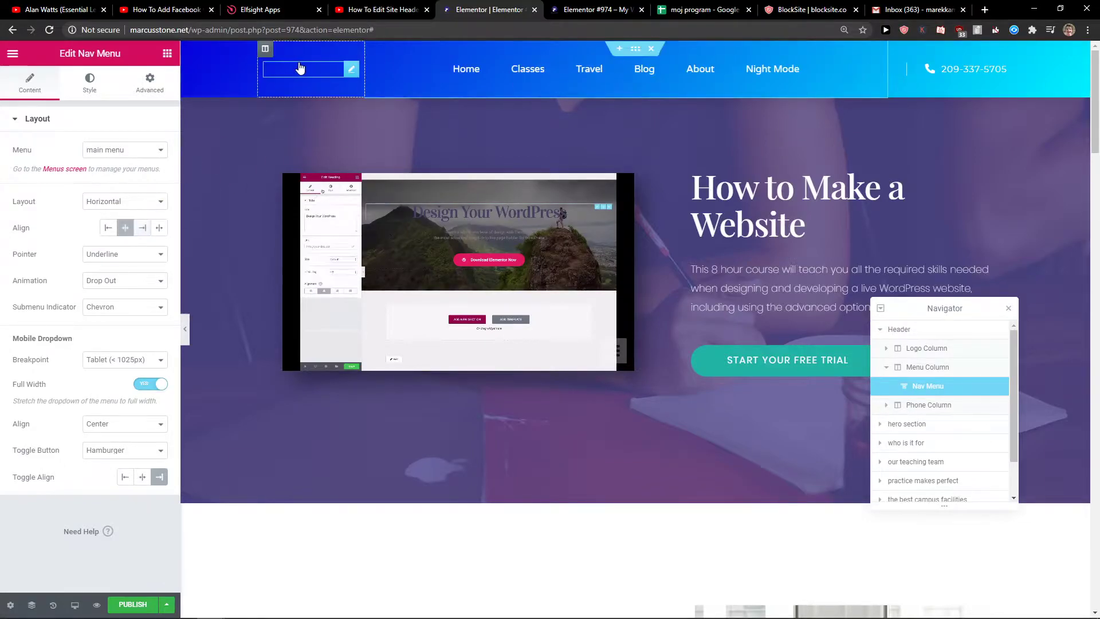
pyautogui.click(297, 68)
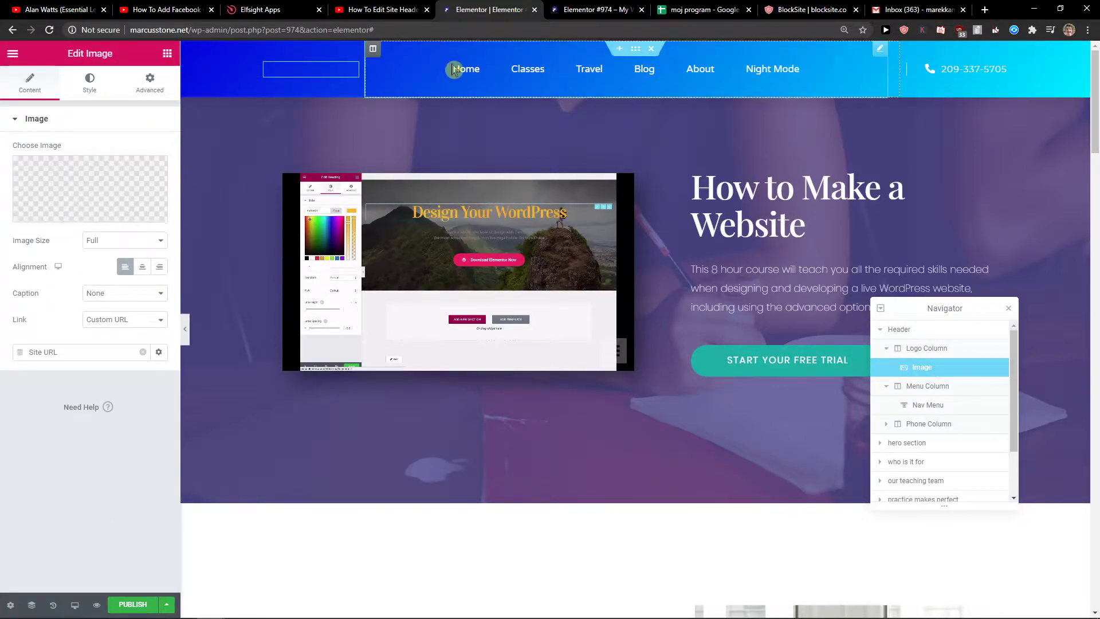
pyautogui.click(762, 86)
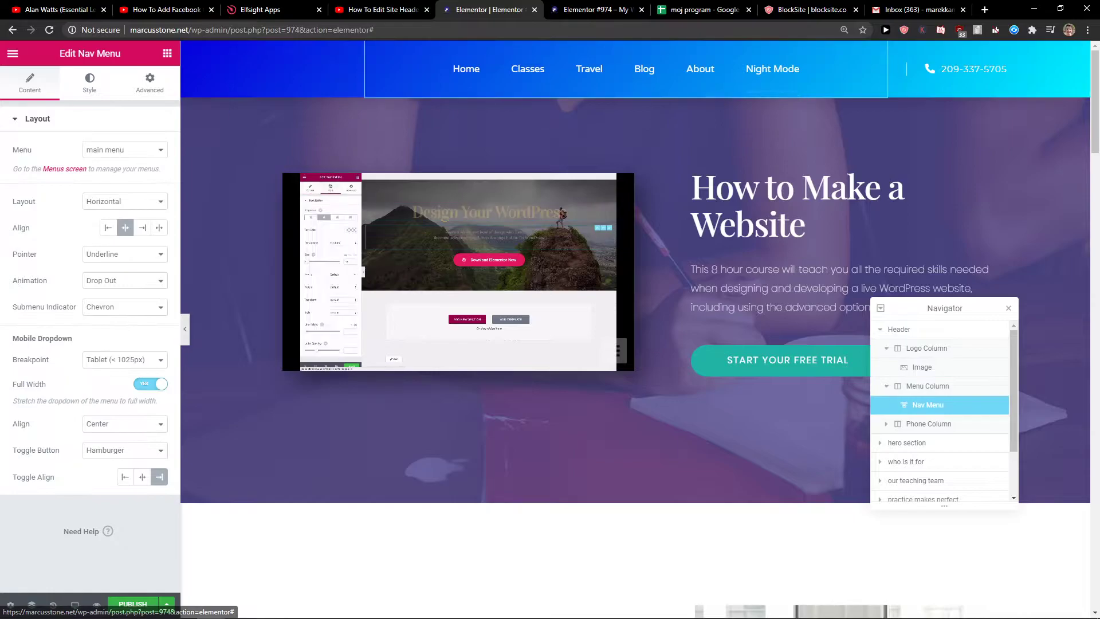
pyautogui.click(90, 85)
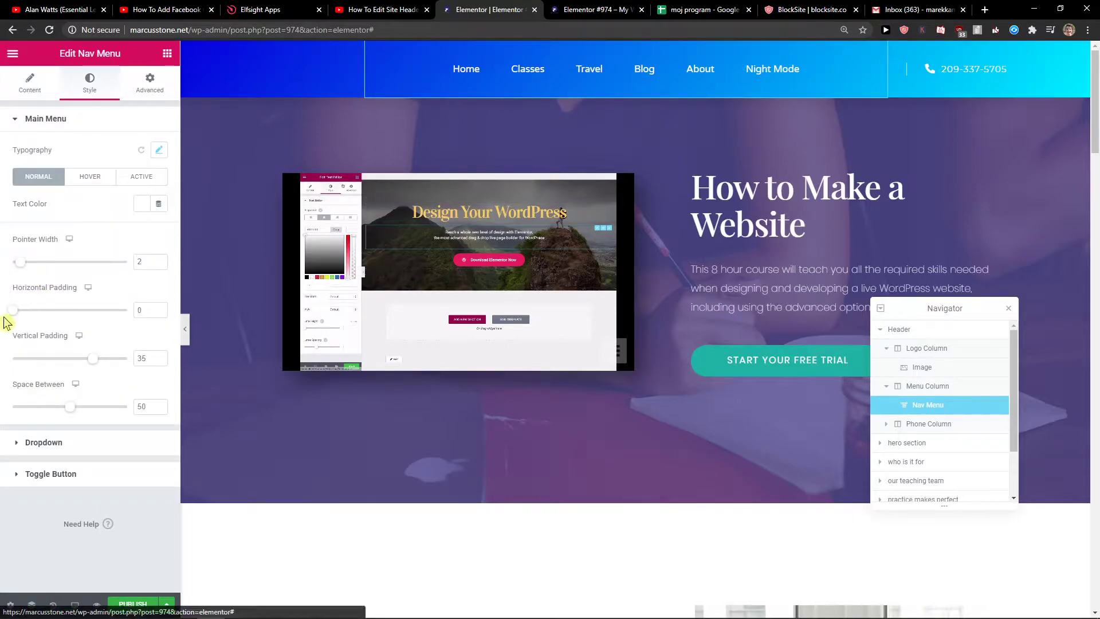
pyautogui.moveTo(13, 310)
pyautogui.mouseDown()
pyautogui.moveTo(25, 310)
pyautogui.moveTo(4, 323)
pyautogui.mouseUp()
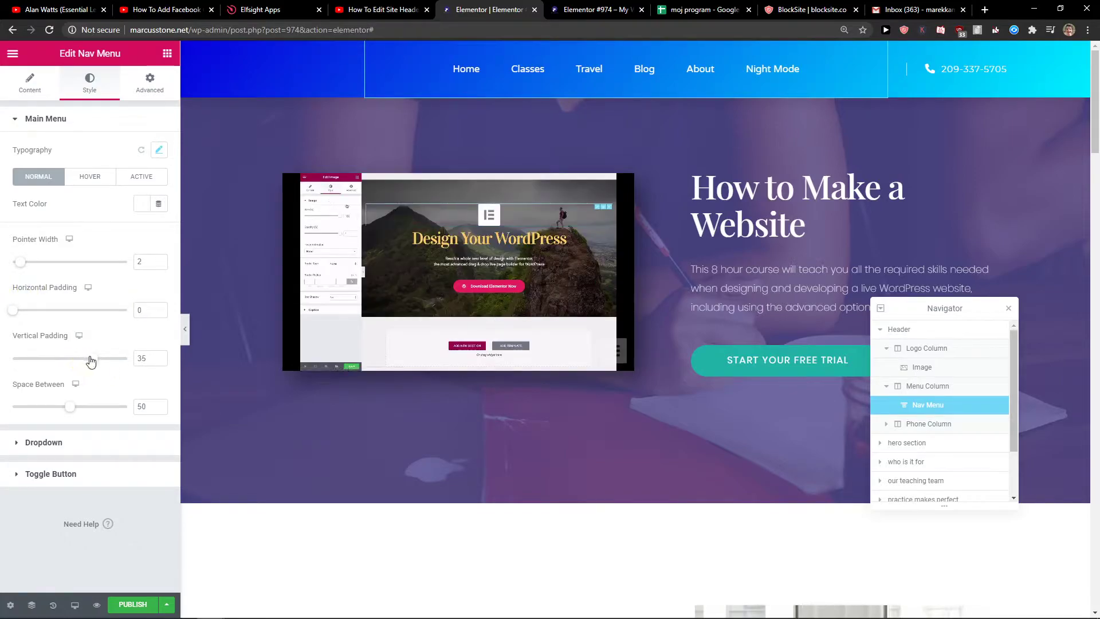
pyautogui.moveTo(17, 362); pyautogui.dragTo(12, 359)
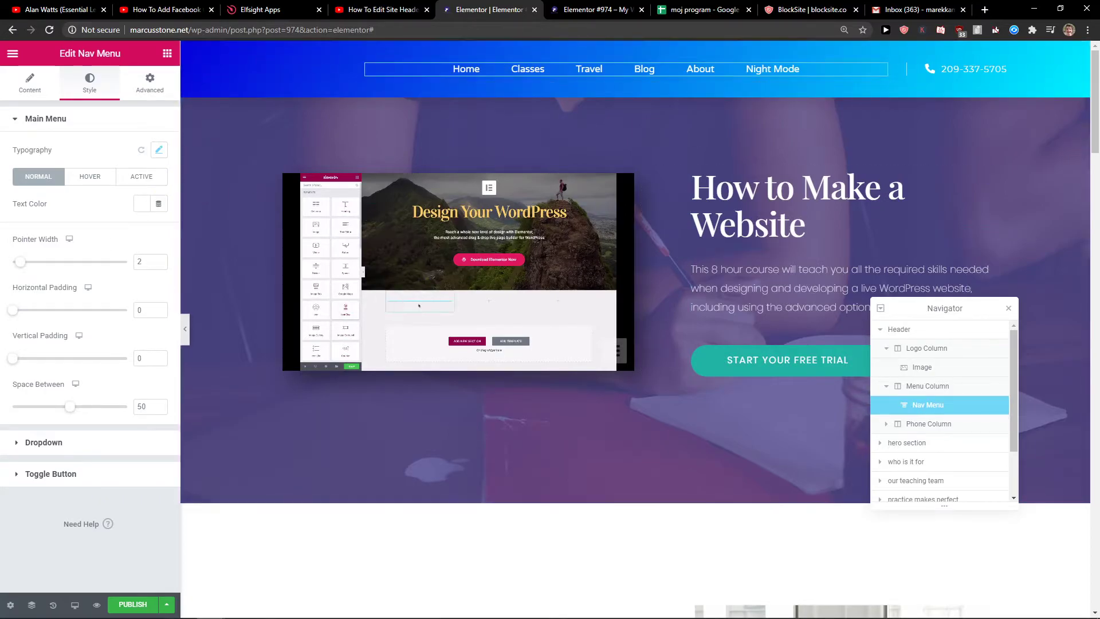
# - Examine the content settings of the header's navigation menu, logo image and phone icon list
pyautogui.click(45, 96)
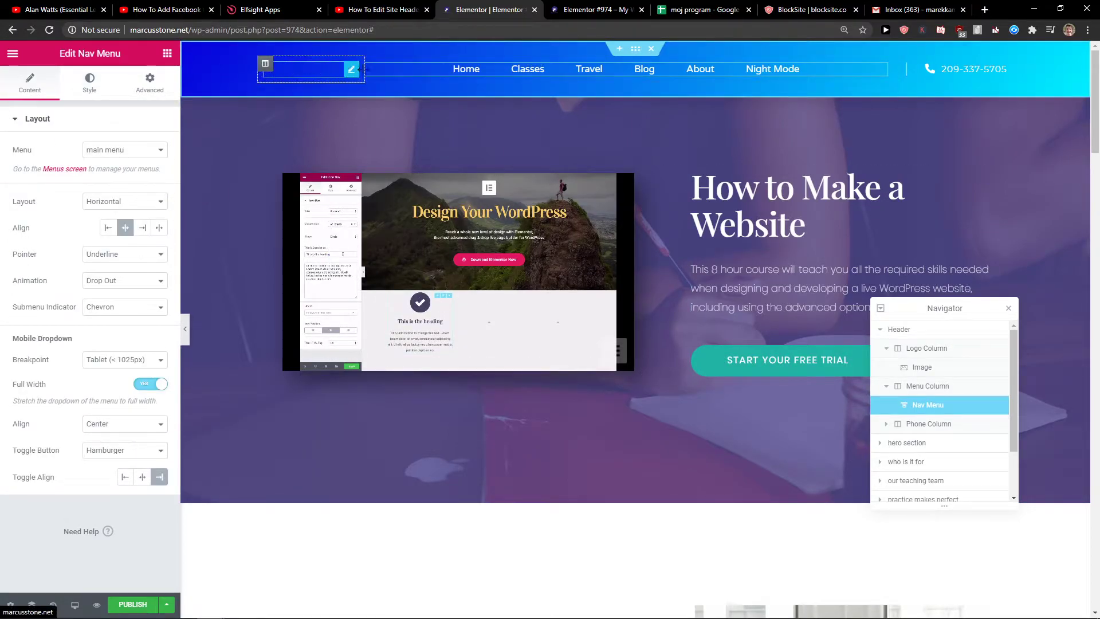
pyautogui.click(327, 76)
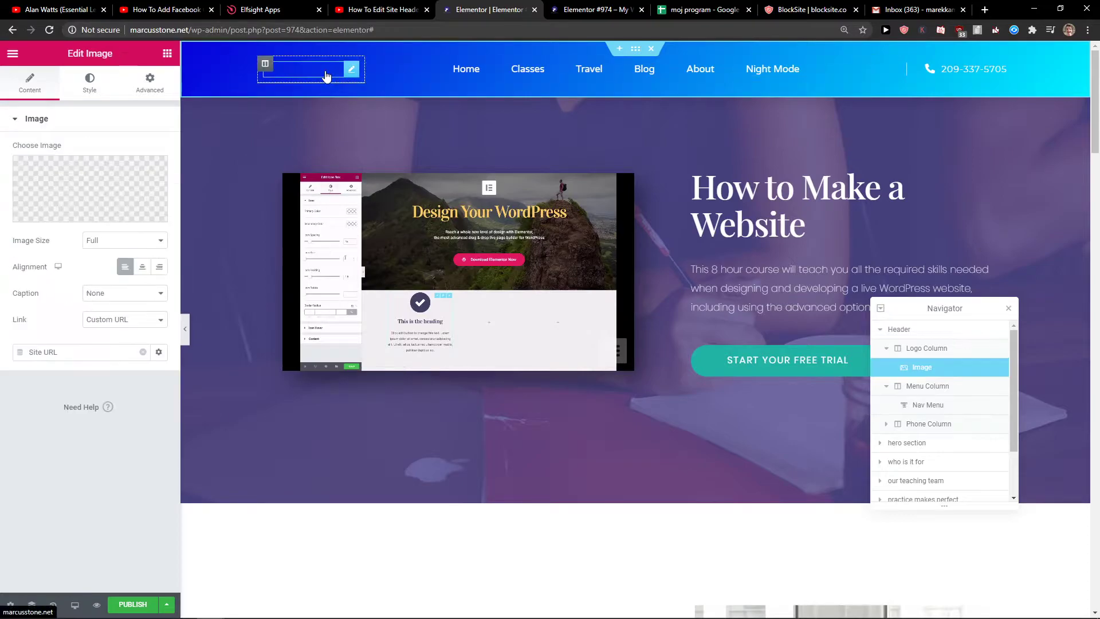
pyautogui.click(402, 73)
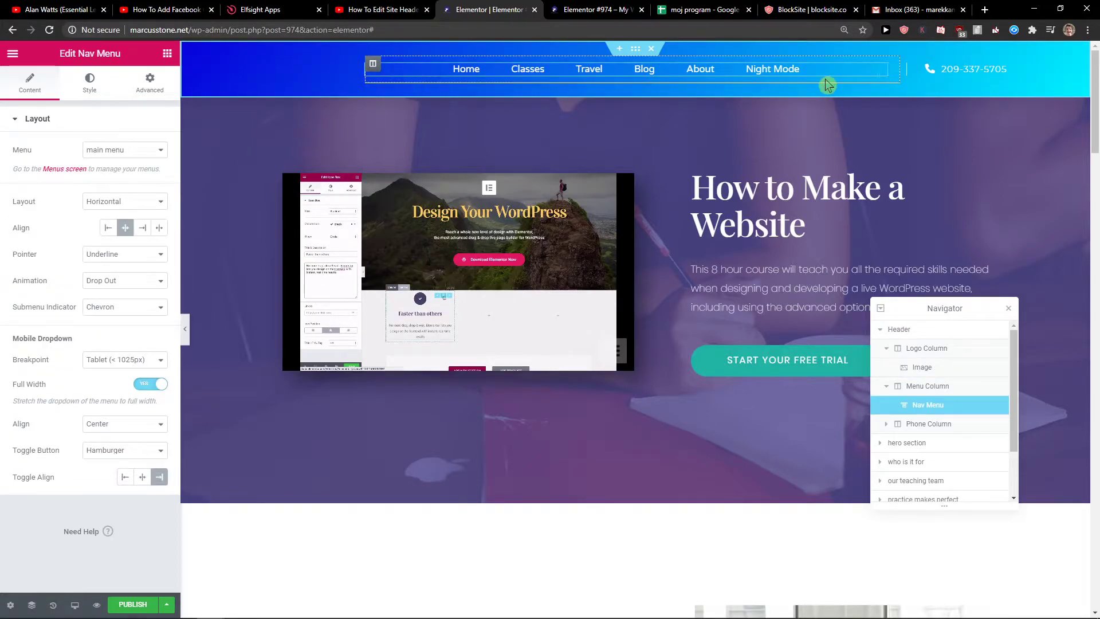
pyautogui.click(992, 71)
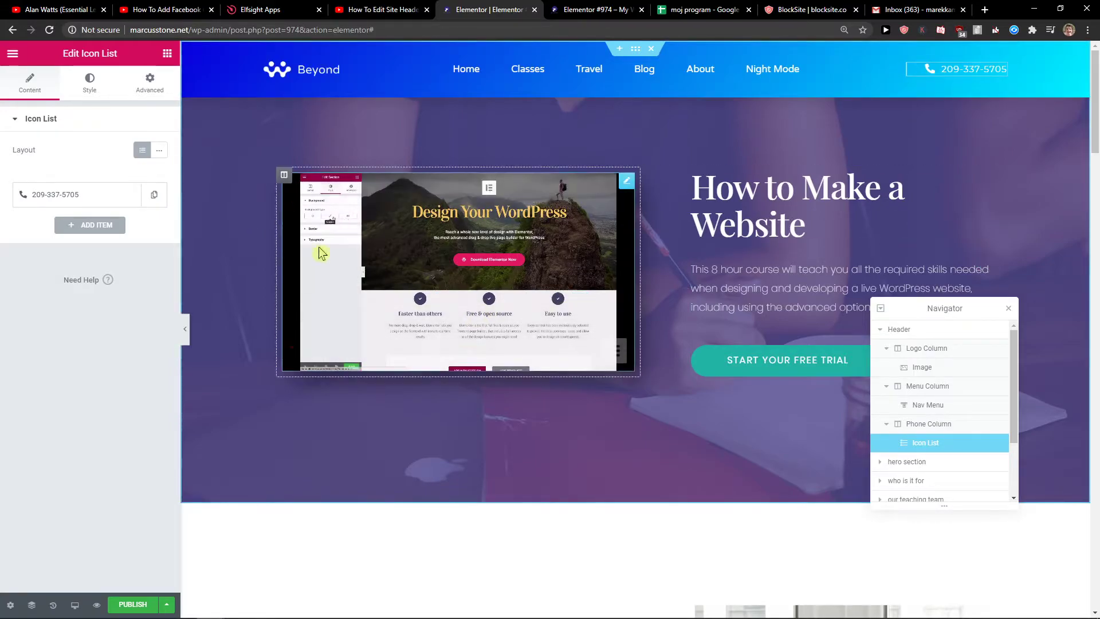
# - Select the header's navigation menu and expand its Motion Effects settings
pyautogui.click(479, 76)
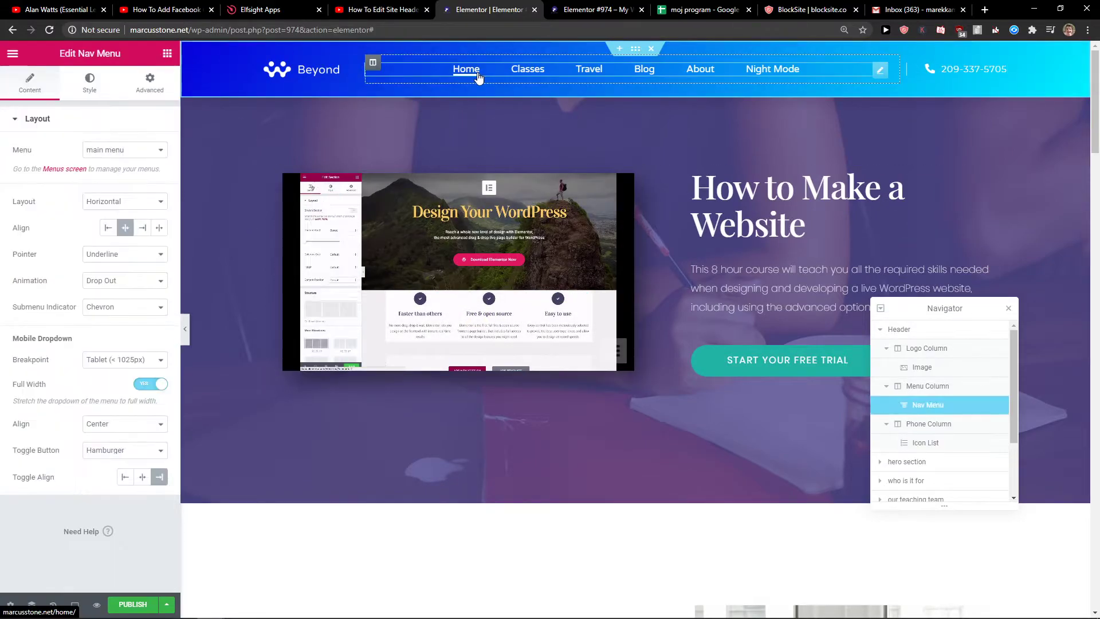
pyautogui.click(77, 92)
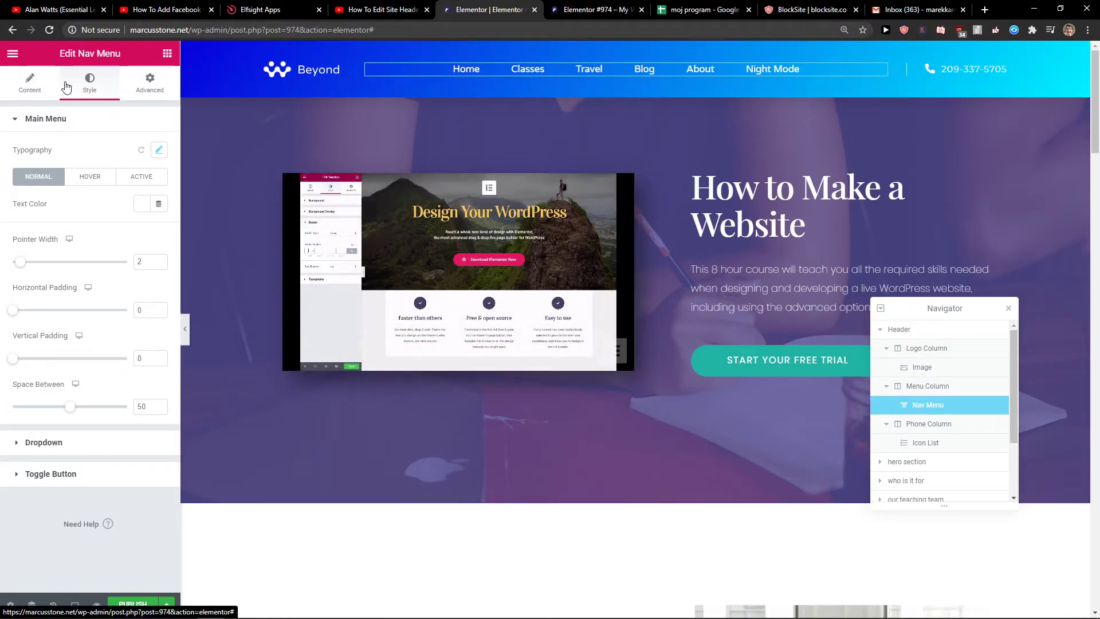
pyautogui.scroll(-8, 376, 167)
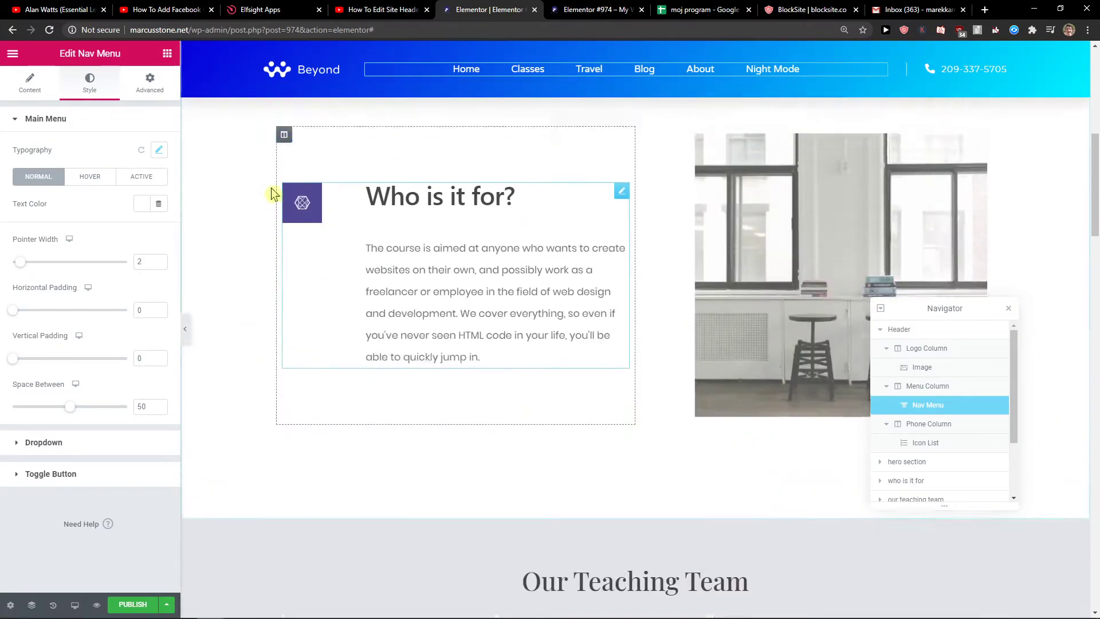
pyautogui.scroll(8, 280, 196)
pyautogui.click(165, 98)
pyautogui.scroll(-10, 260, 430)
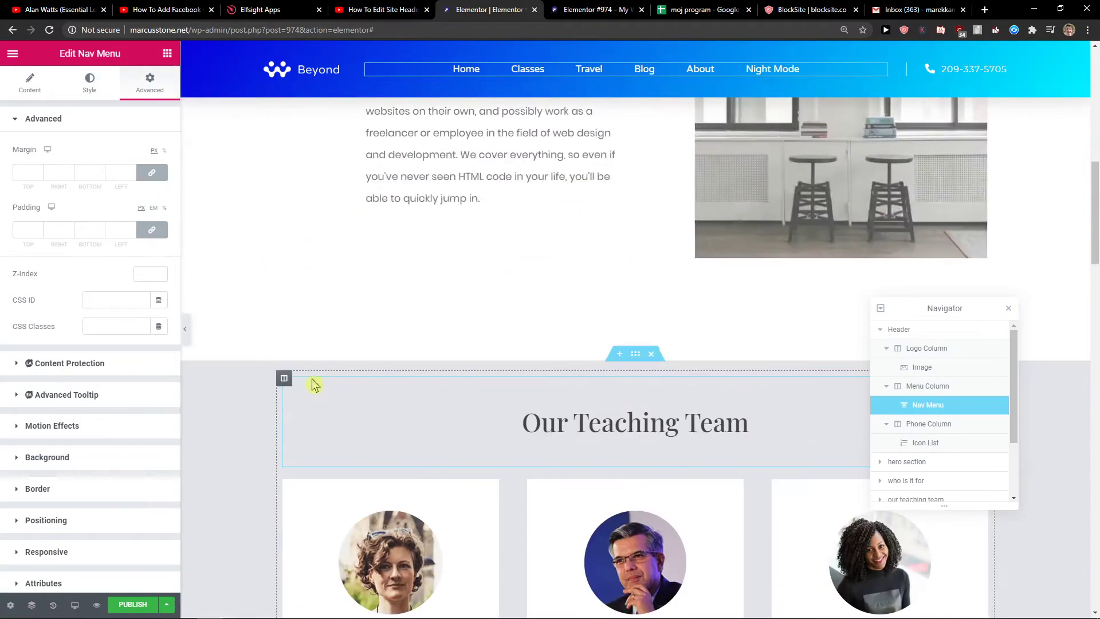
pyautogui.scroll(7, 252, 378)
pyautogui.scroll(3, 252, 378)
pyautogui.scroll(-1, 17, 508)
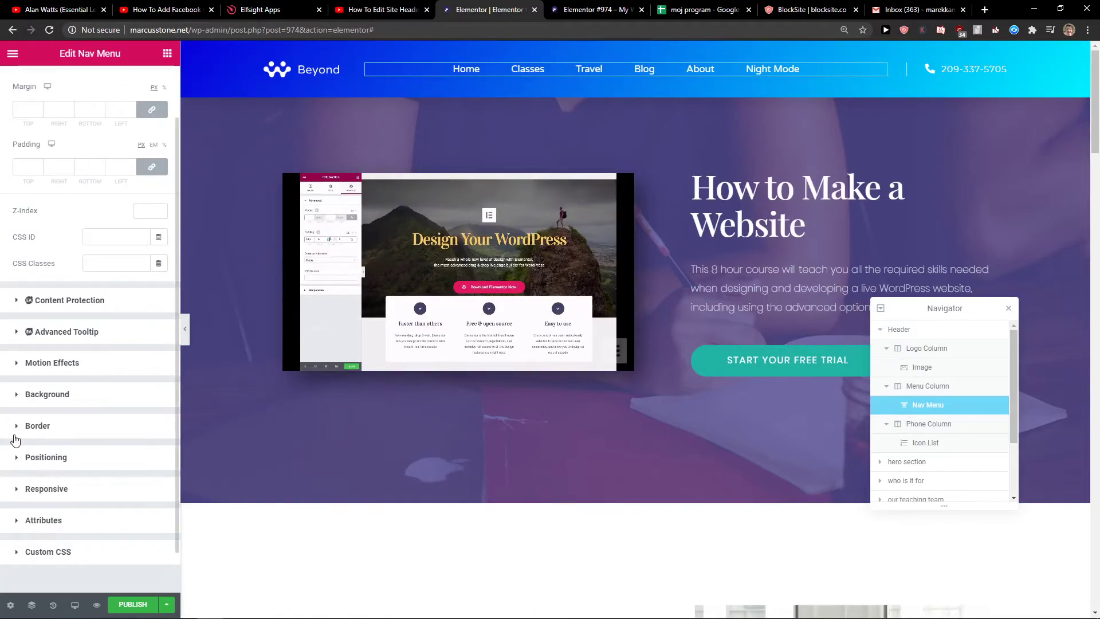
pyautogui.click(18, 363)
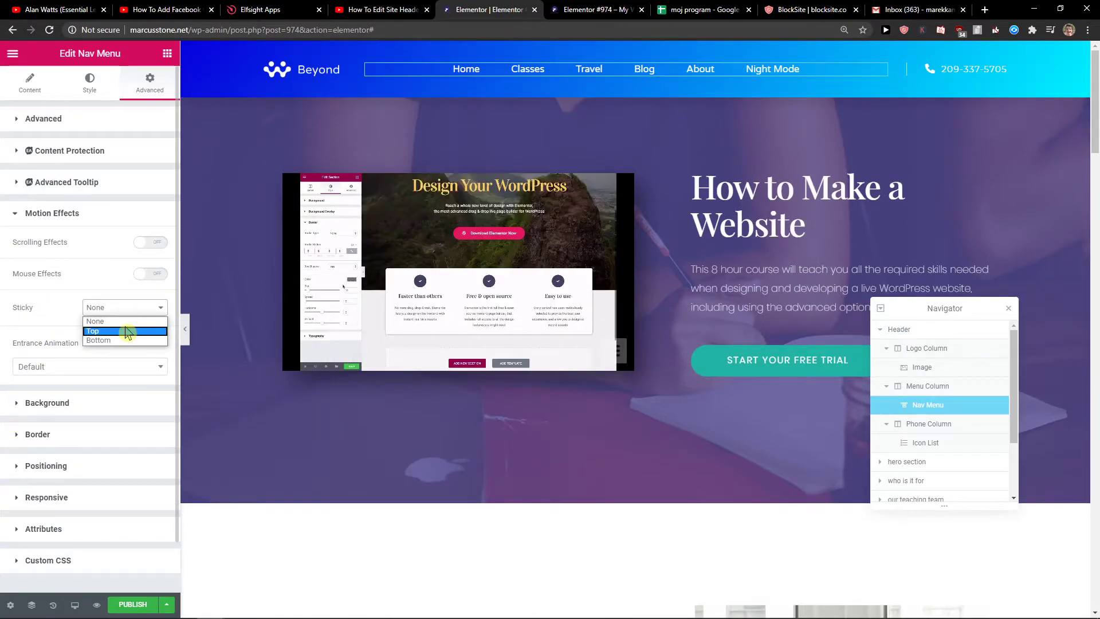
# - Try the Top option for the navigation menu's Sticky setting and return it to None
pyautogui.click(93, 331)
pyautogui.click(122, 305)
pyautogui.click(108, 321)
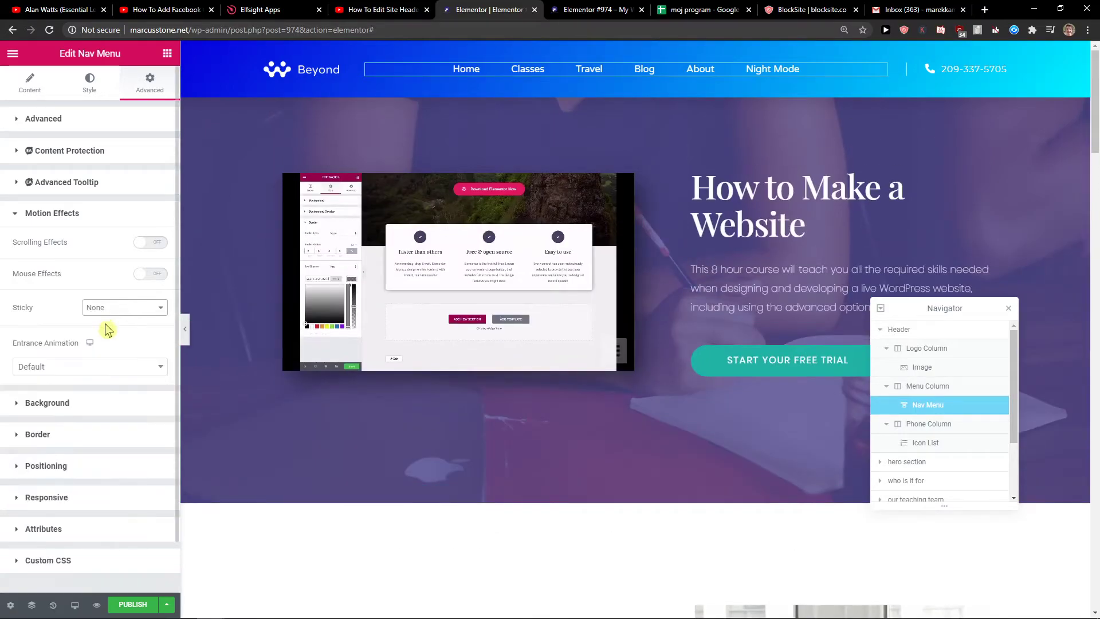
# - Preview the page, examine how the header behaves while scrolling, and return to the editor
pyautogui.click(97, 605)
pyautogui.scroll(-3, 263, 466)
pyautogui.scroll(-5, 323, 327)
pyautogui.scroll(8, 324, 327)
pyautogui.hotkey('ctrl', 'shift', 'Tab')
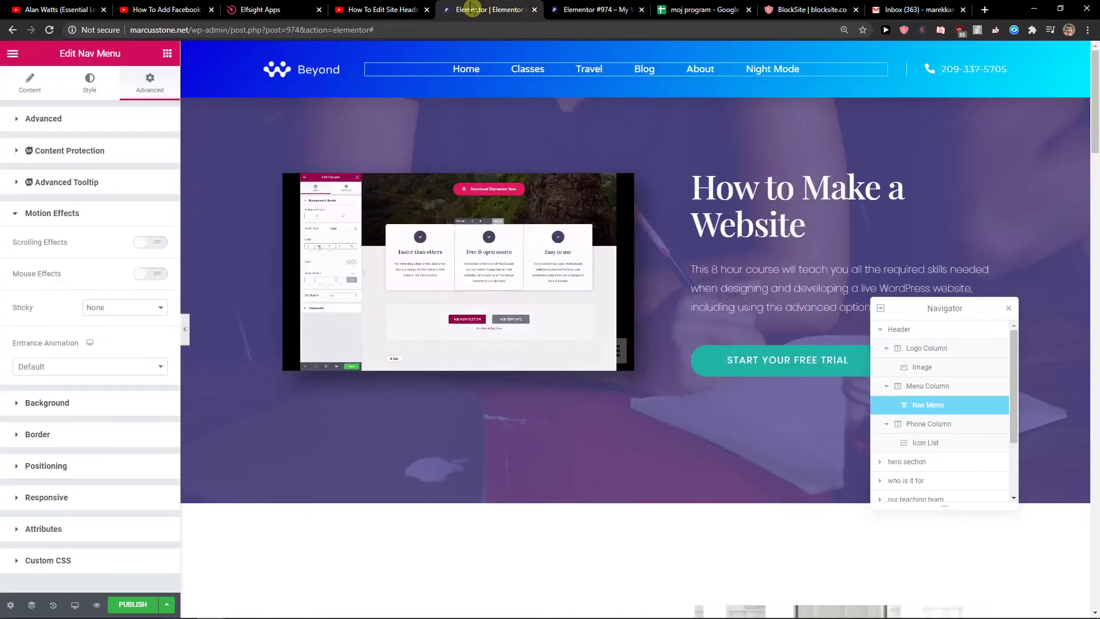
# - Set the navigation menu's Sticky setting to Top and preview the changes
pyautogui.click(141, 318)
pyautogui.click(123, 331)
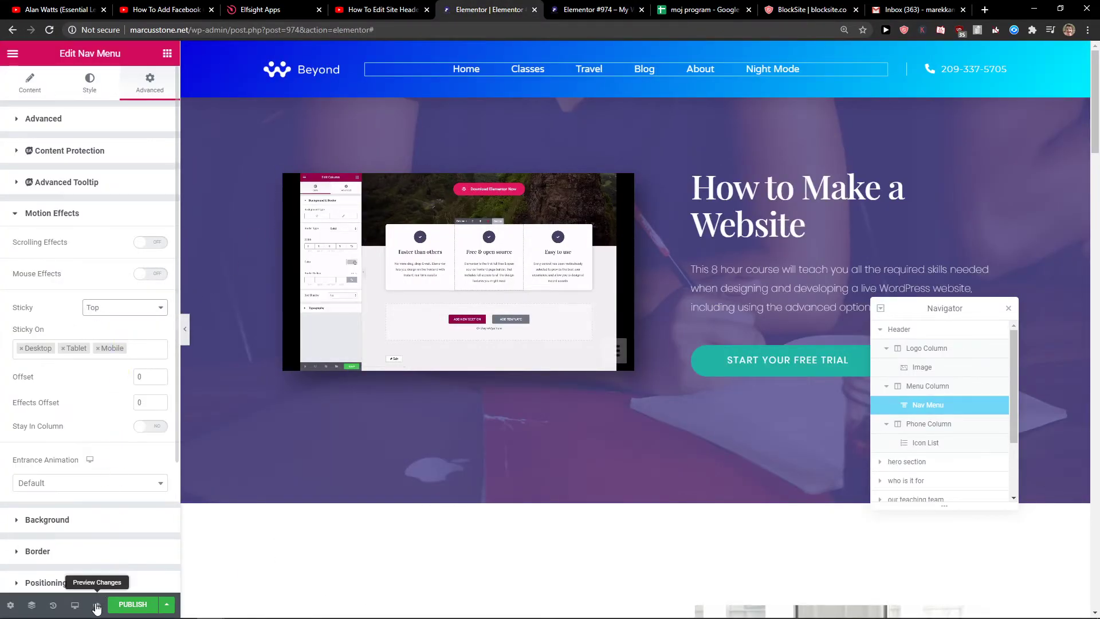
pyautogui.click(96, 606)
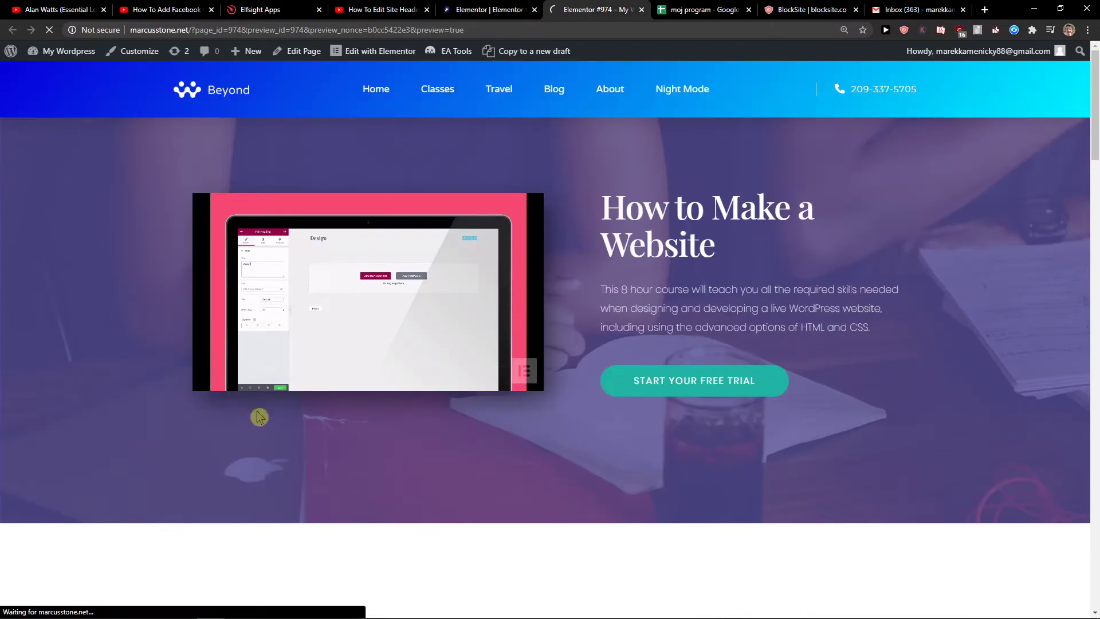
# - Check the previewed header while scrolling, return to the editor and set the Header section's Sticky motion effect to None
pyautogui.scroll(-5, 394, 310)
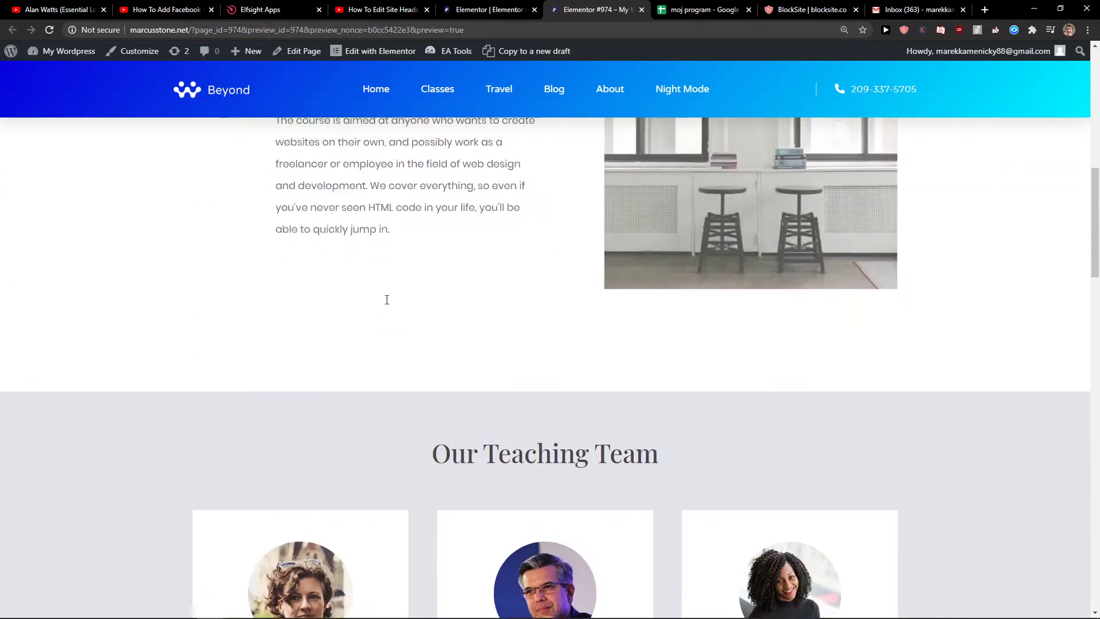
pyautogui.click(459, 10)
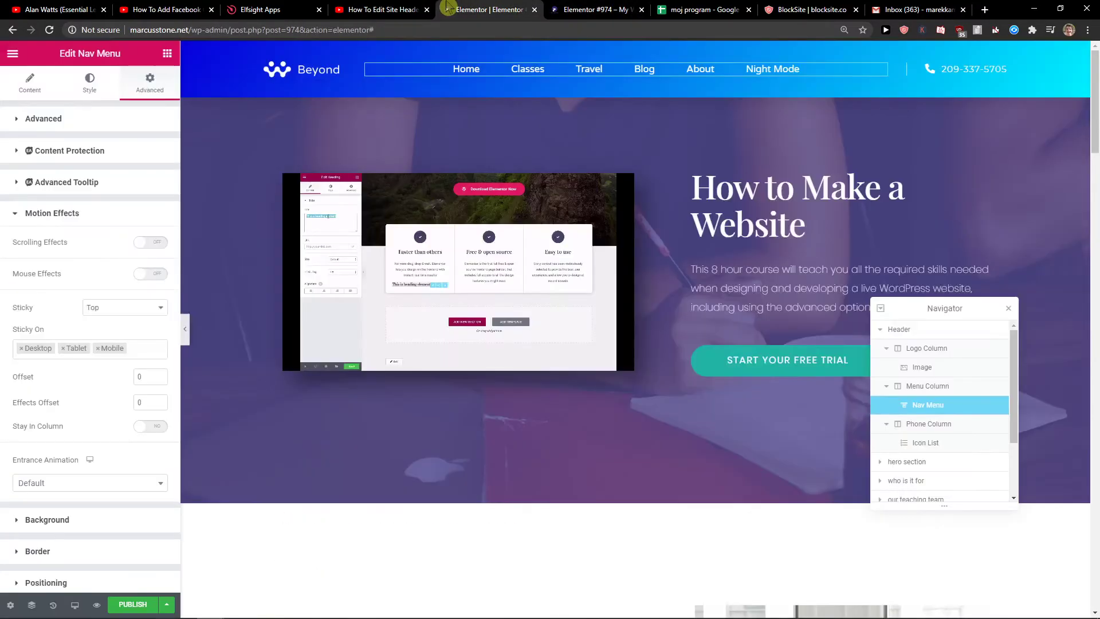
pyautogui.click(941, 332)
pyautogui.click(135, 83)
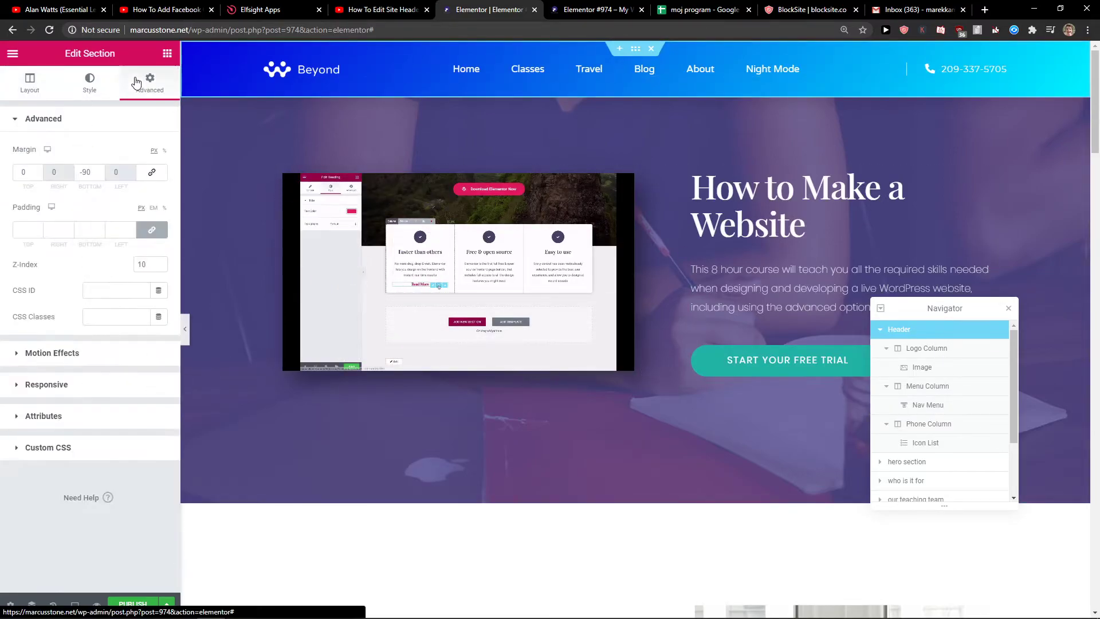
pyautogui.click(59, 386)
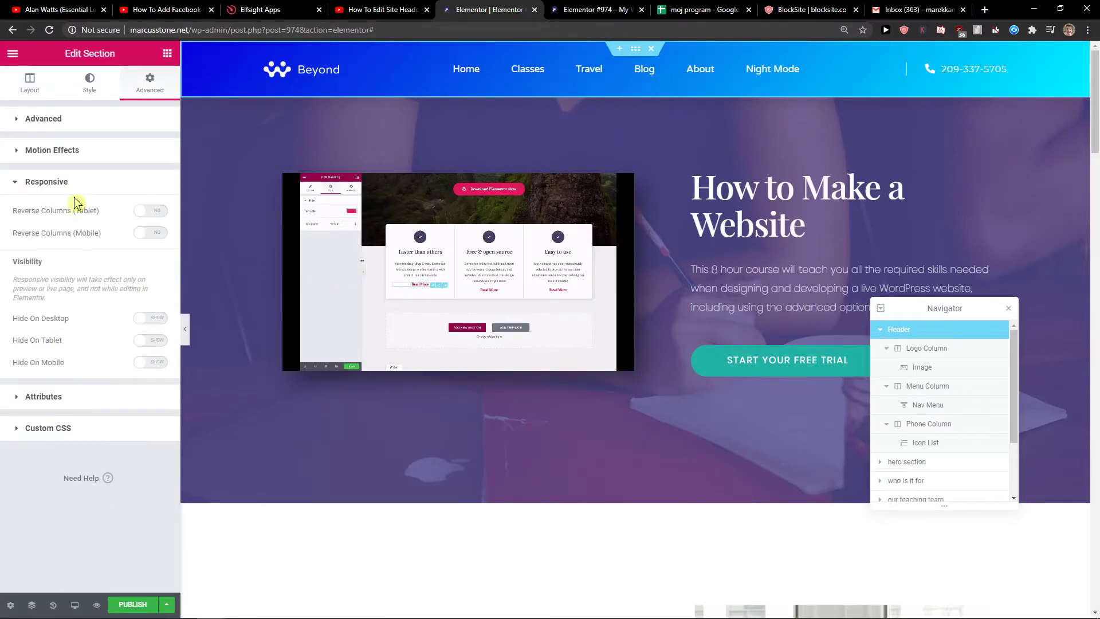
pyautogui.click(52, 150)
pyautogui.click(123, 213)
pyautogui.click(123, 222)
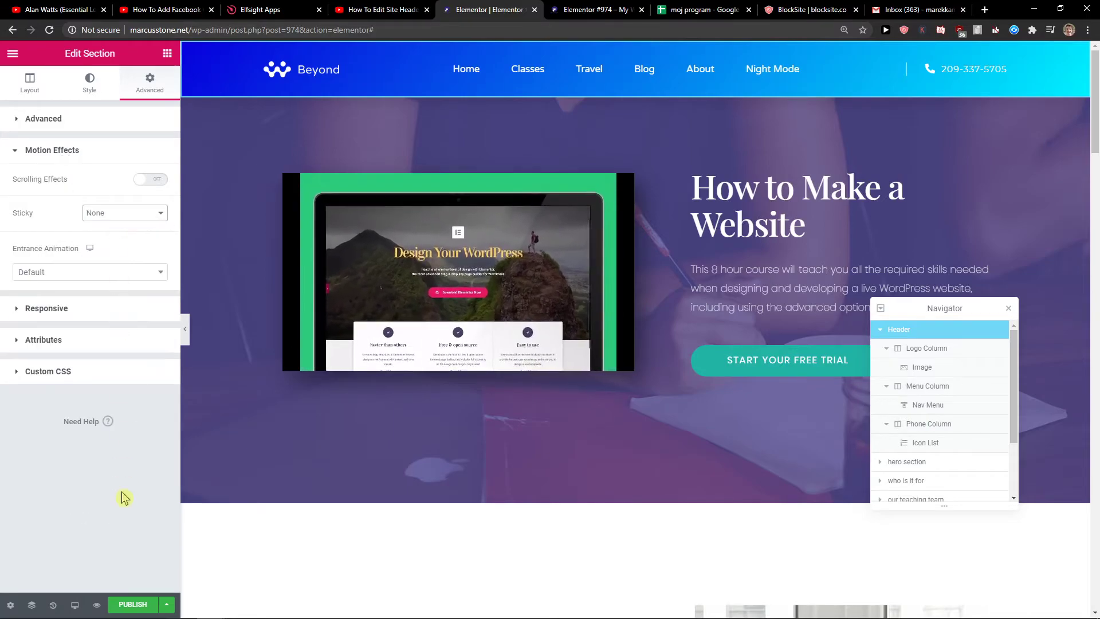
# - Preview the page, examine how the header section behaves while scrolling, and return to the editor
pyautogui.click(96, 607)
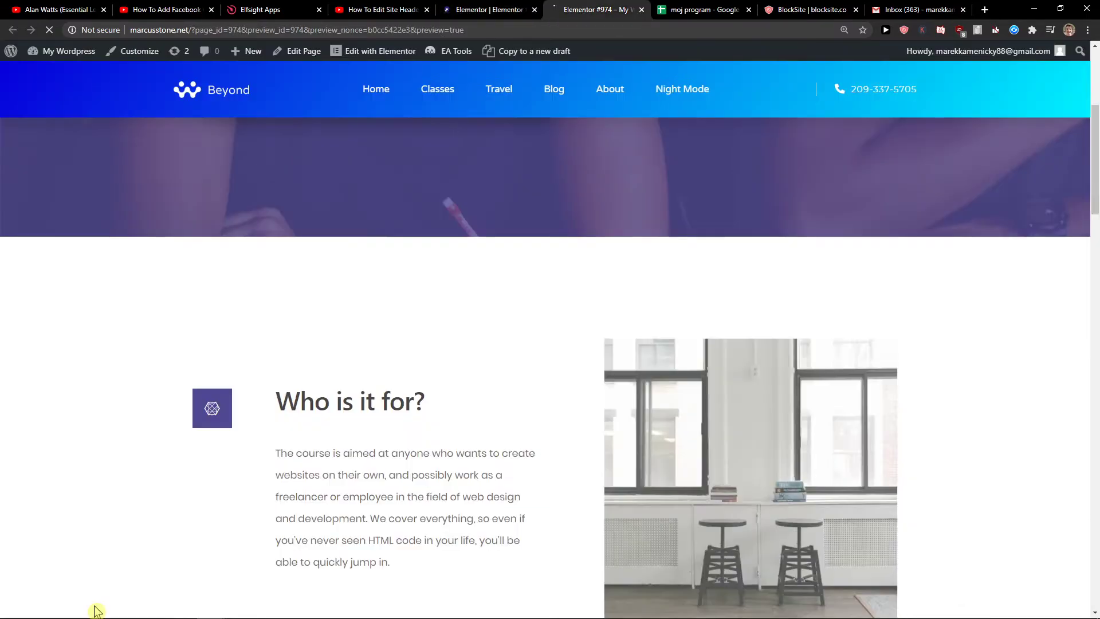
pyautogui.scroll(-10, 489, 343)
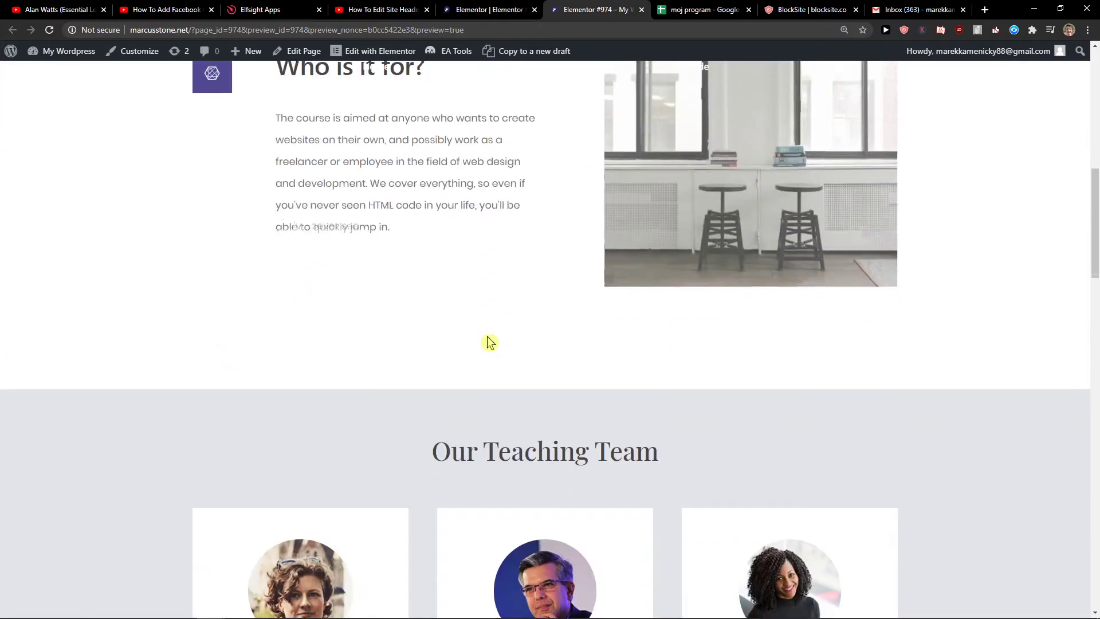
pyautogui.scroll(10, 488, 343)
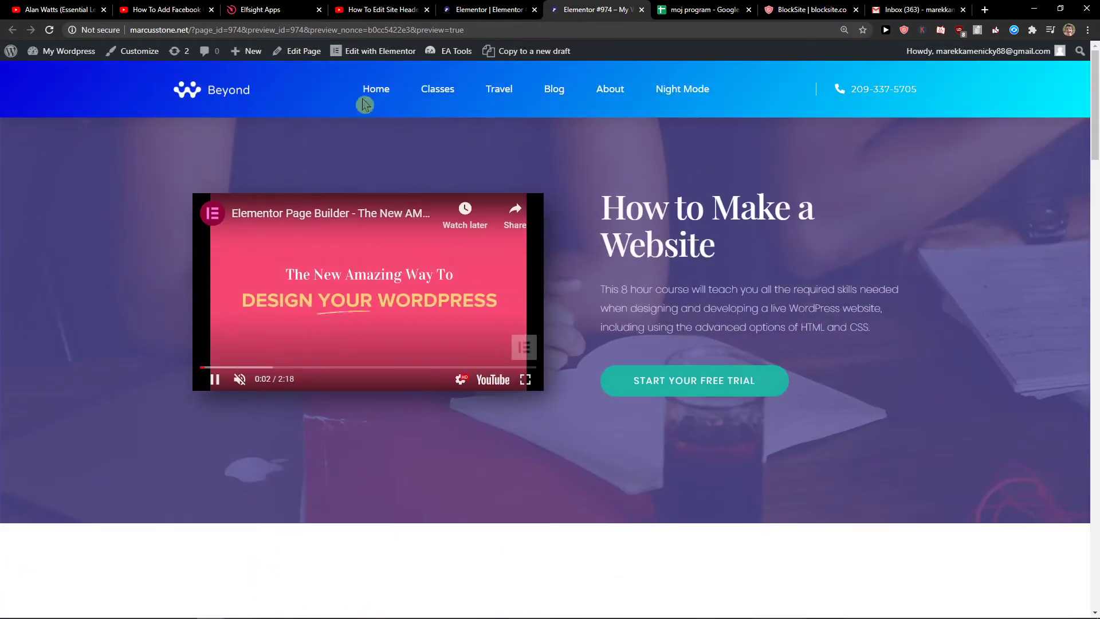
pyautogui.click(467, 17)
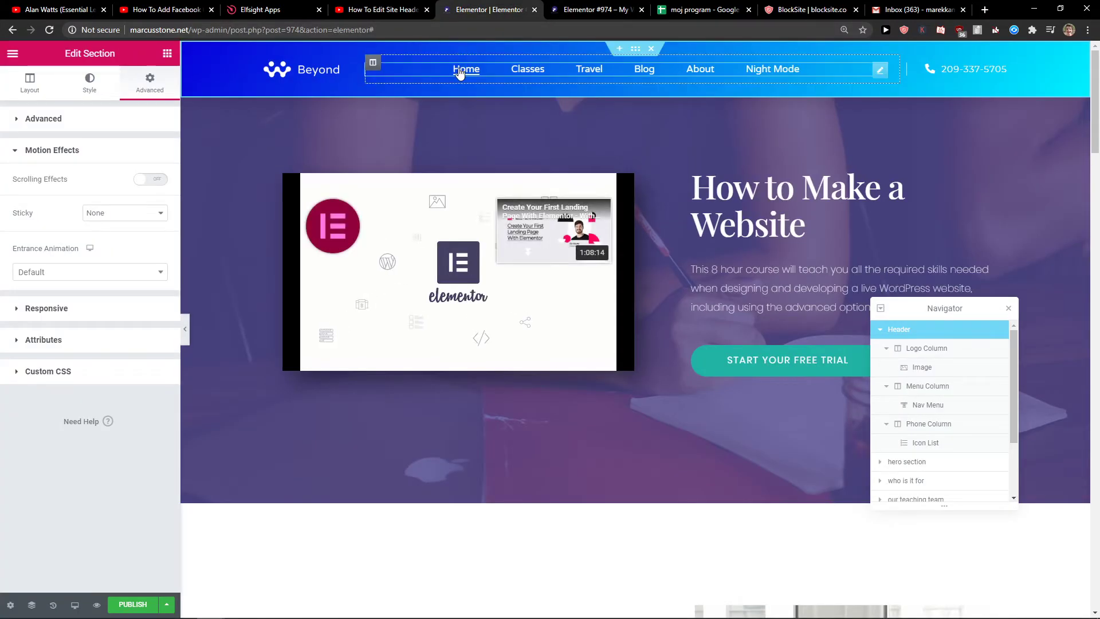
# - Select the header's navigation menu and set its Sticky setting to None
pyautogui.click(427, 76)
pyautogui.click(102, 308)
pyautogui.click(103, 319)
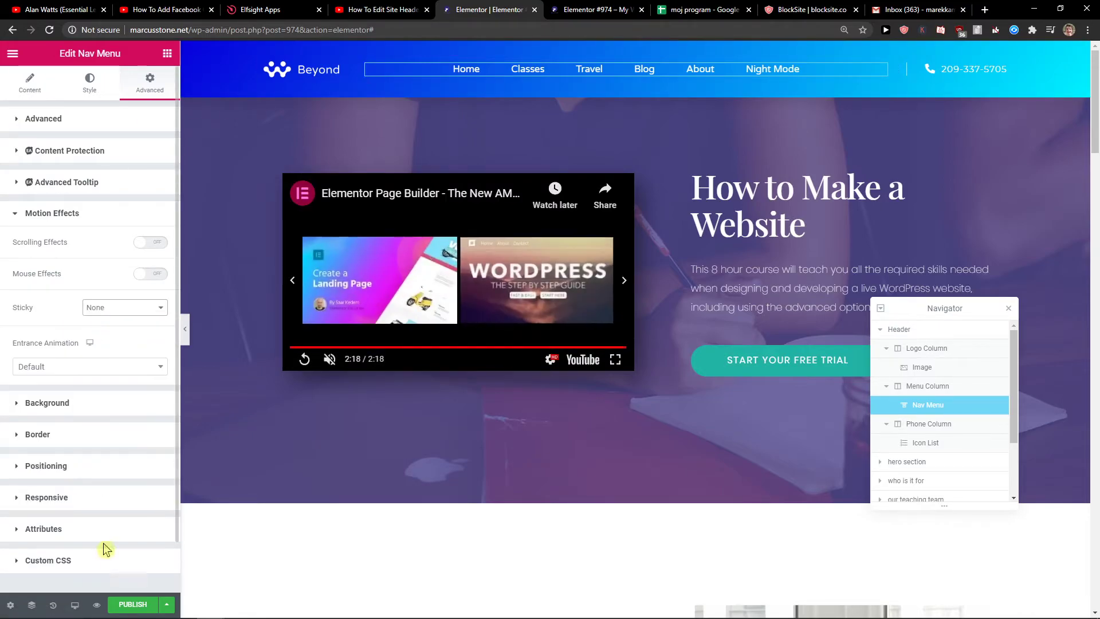
# - Preview the page again, check whether the navigation menu still follows the scrolling, and return to the editor
pyautogui.click(98, 606)
pyautogui.scroll(-10, 257, 442)
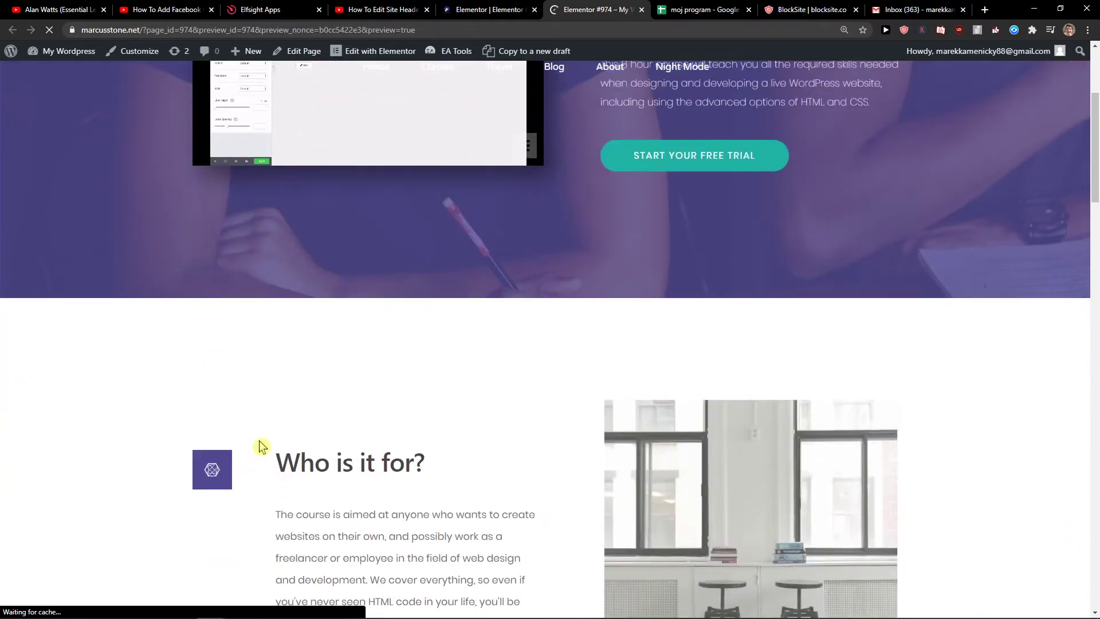
pyautogui.scroll(-5, 112, 347)
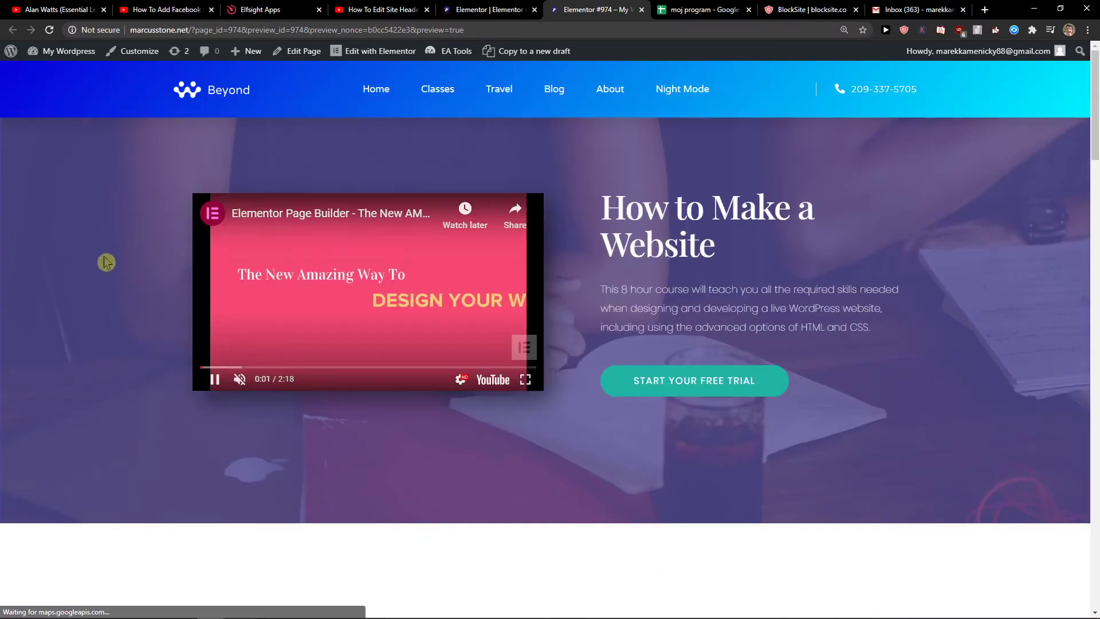
pyautogui.scroll(-20, 86, 336)
pyautogui.scroll(20, 59, 390)
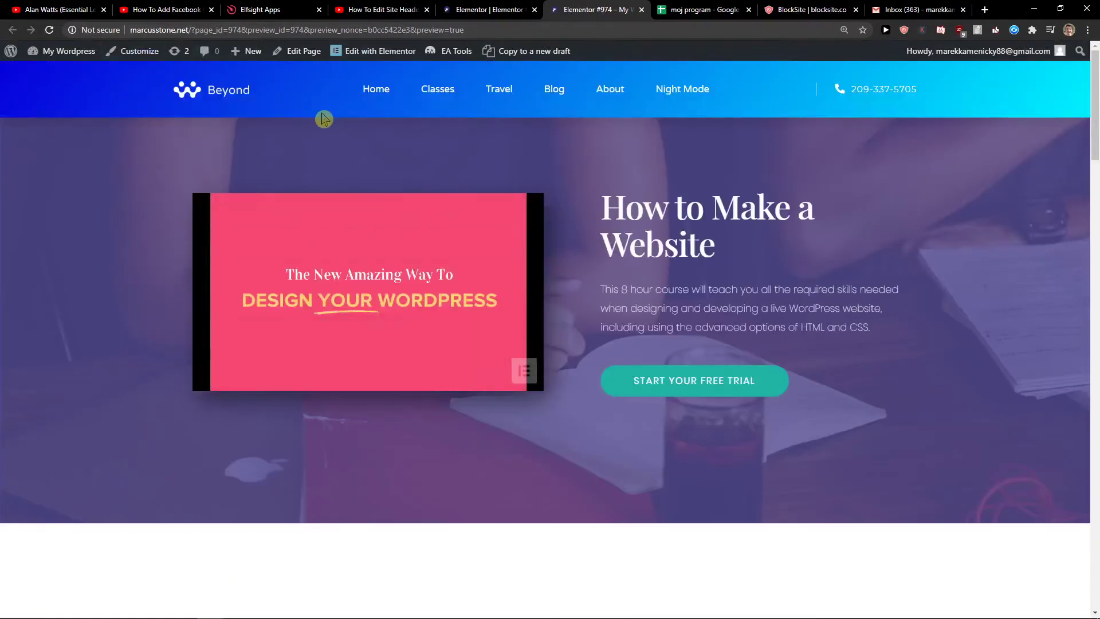
pyautogui.click(500, 8)
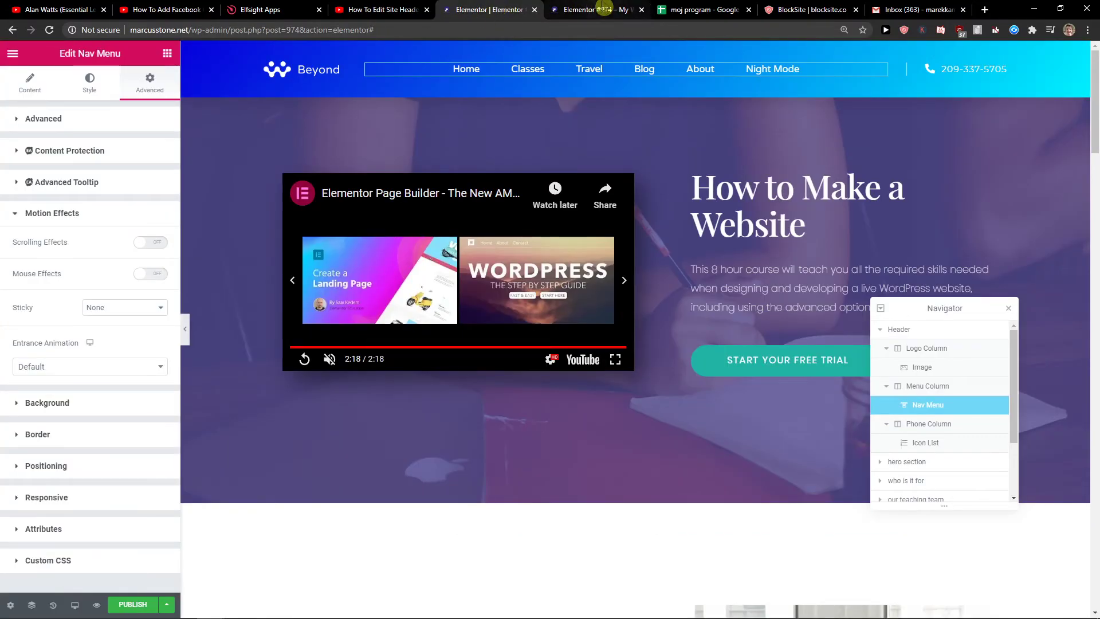
# - Move the BlockSite browser tab beside the Elementor editor and load the WordPress edit page for Home in it
pyautogui.moveTo(805, 8); pyautogui.dragTo(596, 9)
pyautogui.click(581, 29)
pyautogui.write('wo')
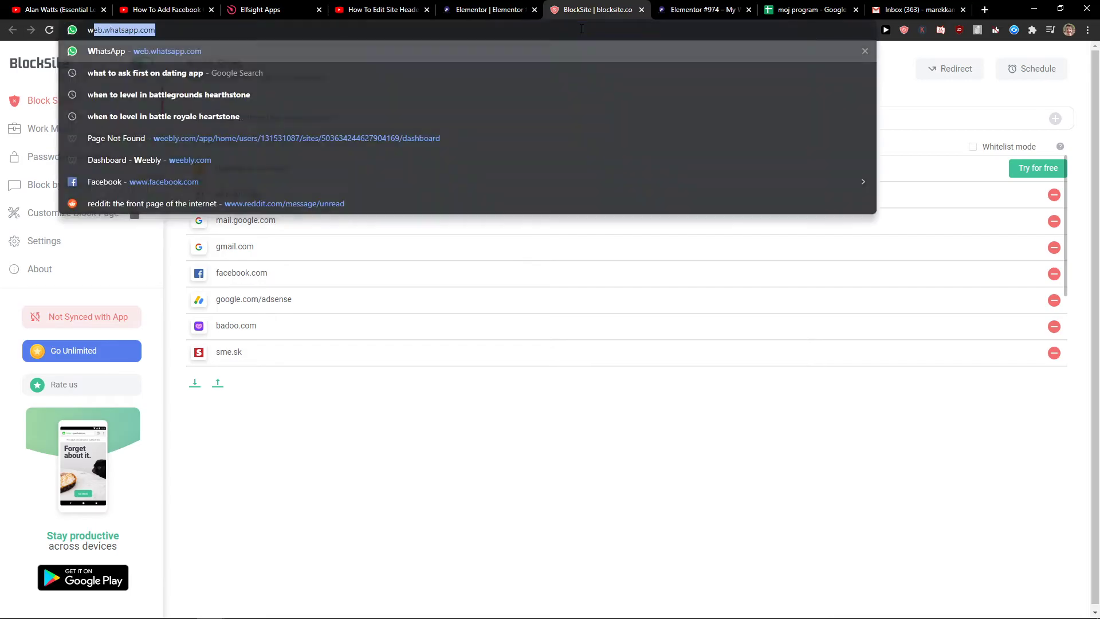
pyautogui.press('Down')
pyautogui.press('Down')
pyautogui.press('Down')
pyautogui.press('Down')
pyautogui.press('Down')
pyautogui.press('Down')
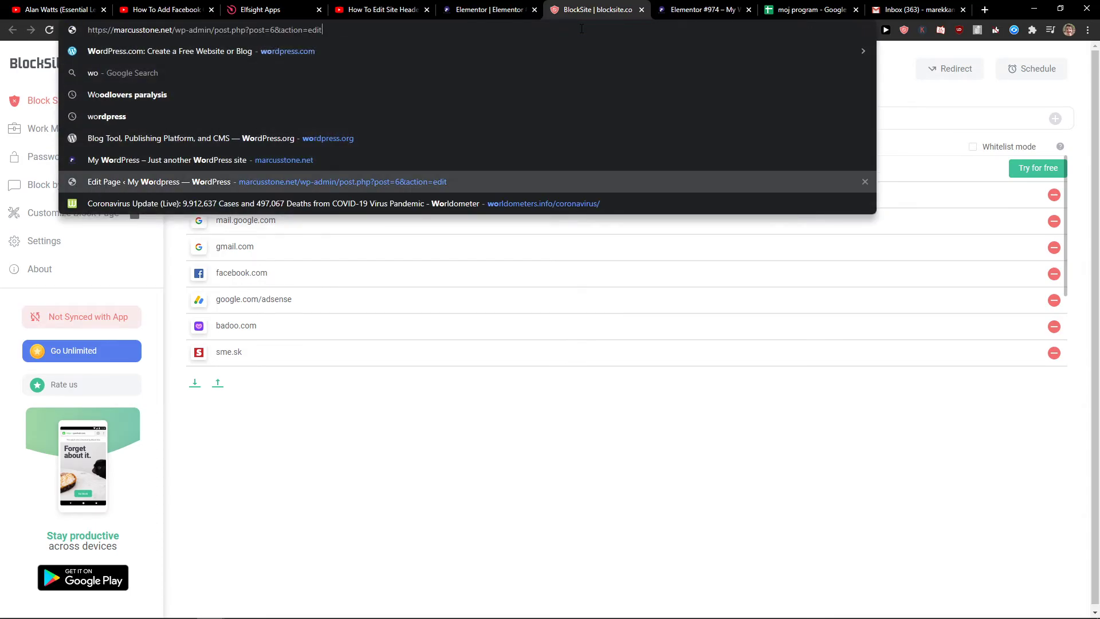
pyautogui.press('Return')
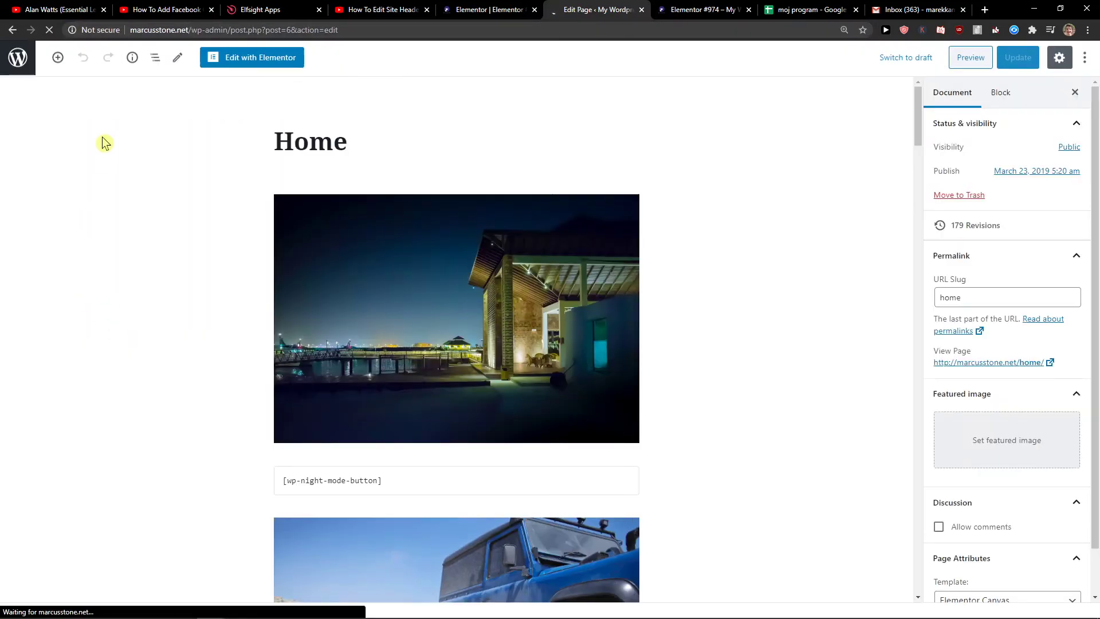
# - Leave the page editor for the WordPress admin, open the Menus screen and review the items of the main menu
pyautogui.click(21, 61)
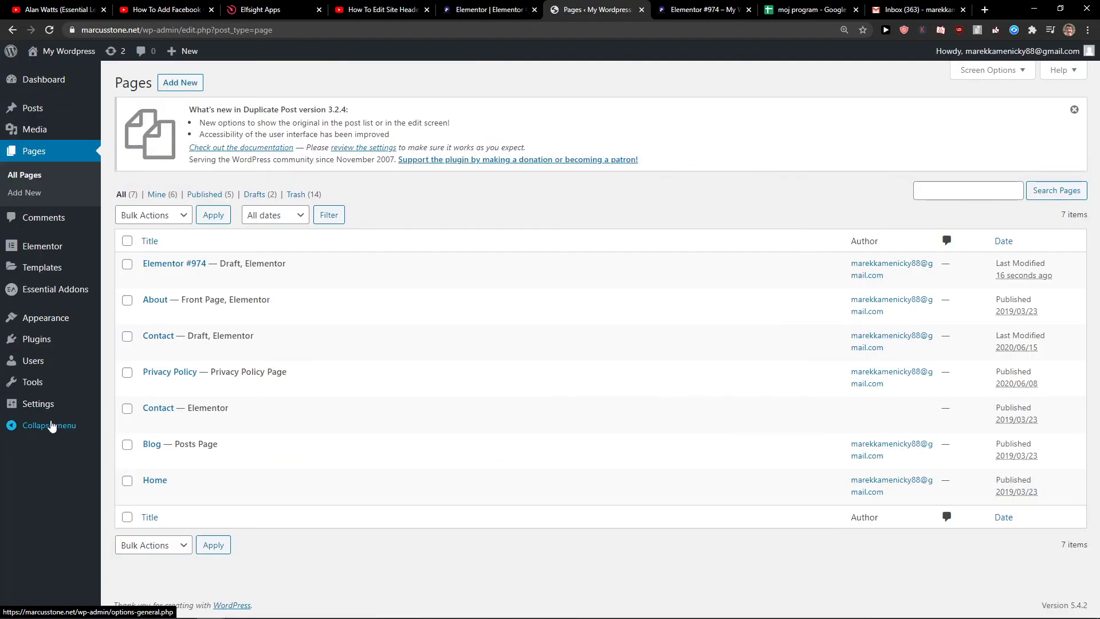
pyautogui.moveTo(56, 330)
pyautogui.click(117, 354)
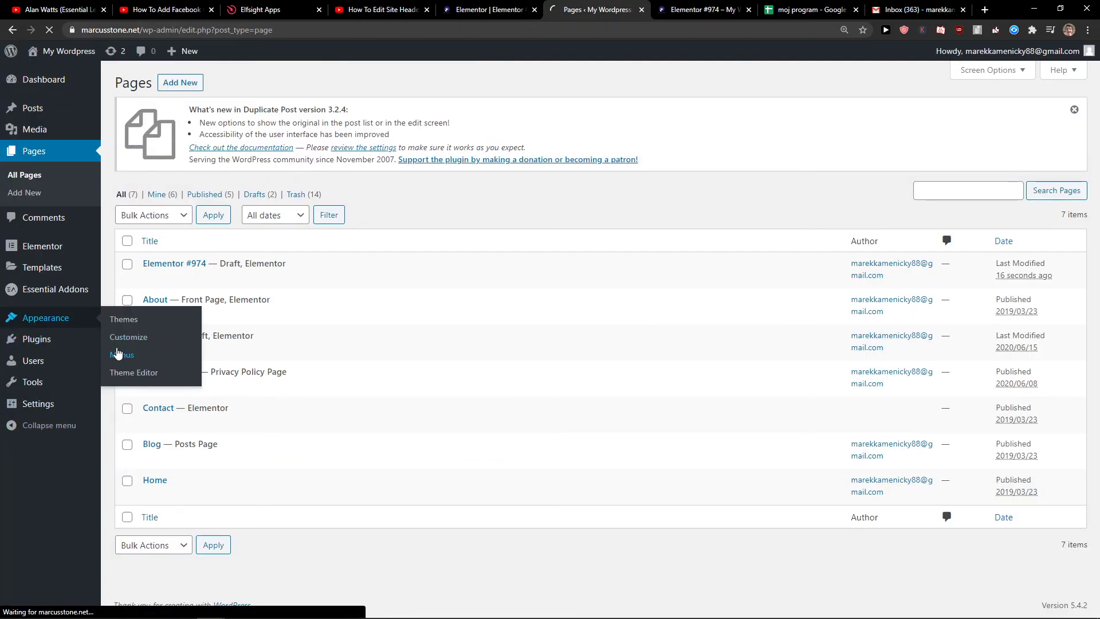
pyautogui.scroll(-2, 398, 499)
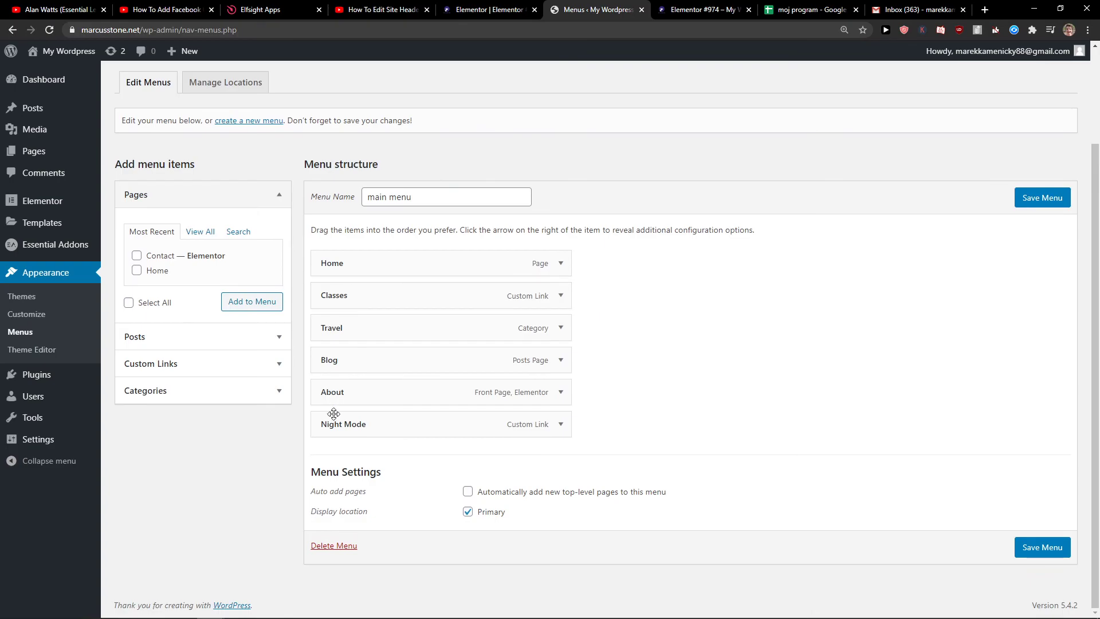
# - Switch back to the Elementor editor and look over the page from the header down to the "Who is it for?" section
pyautogui.click(503, 7)
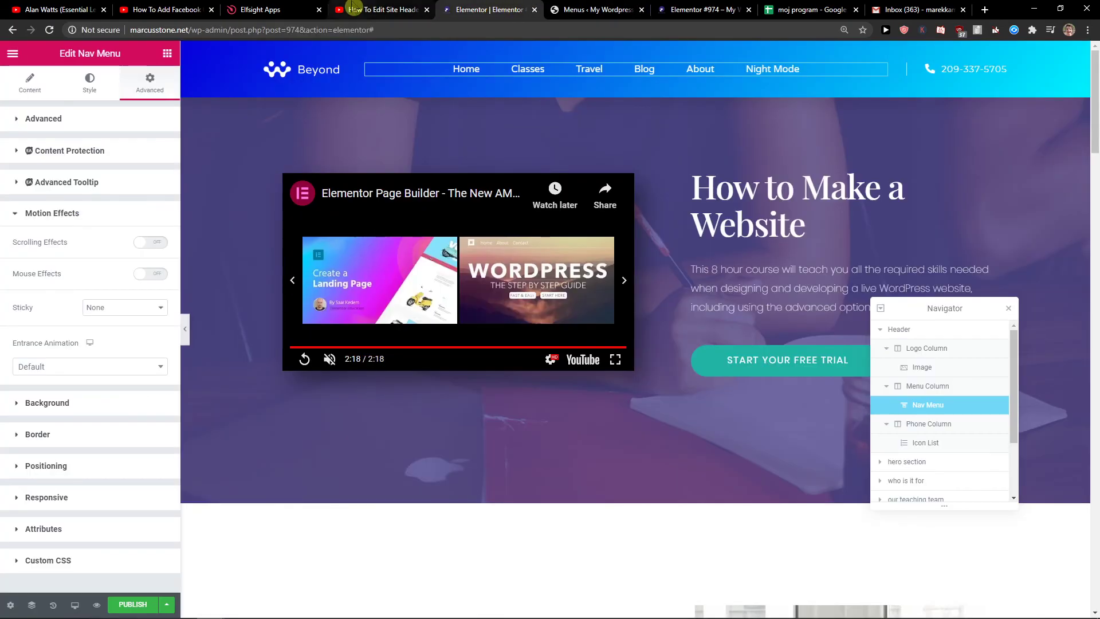
pyautogui.scroll(-7, 261, 479)
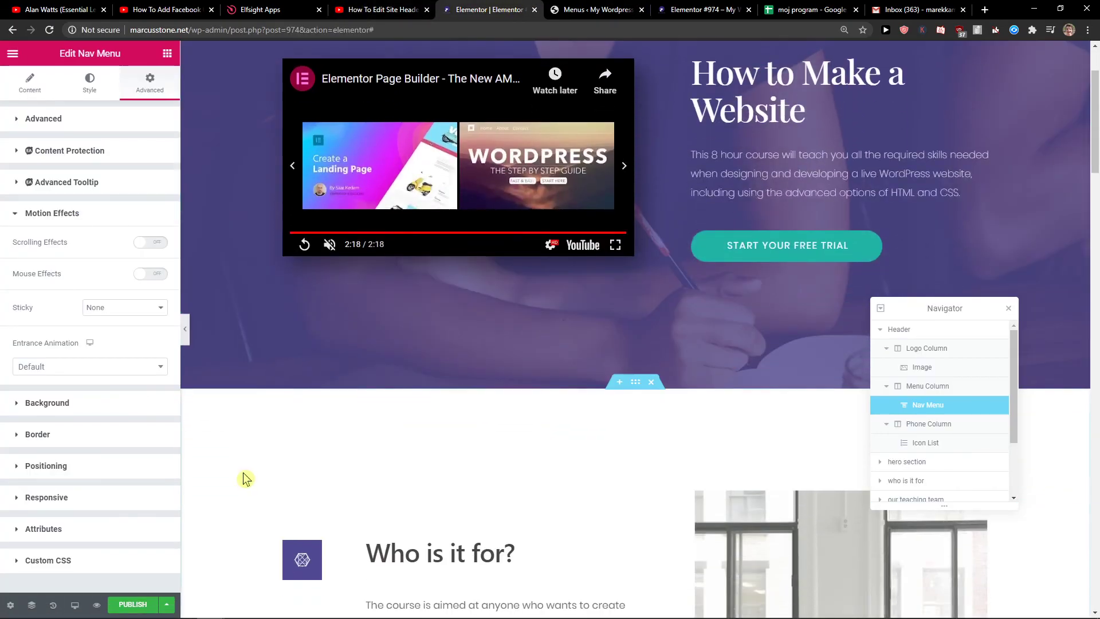
pyautogui.scroll(8, 243, 478)
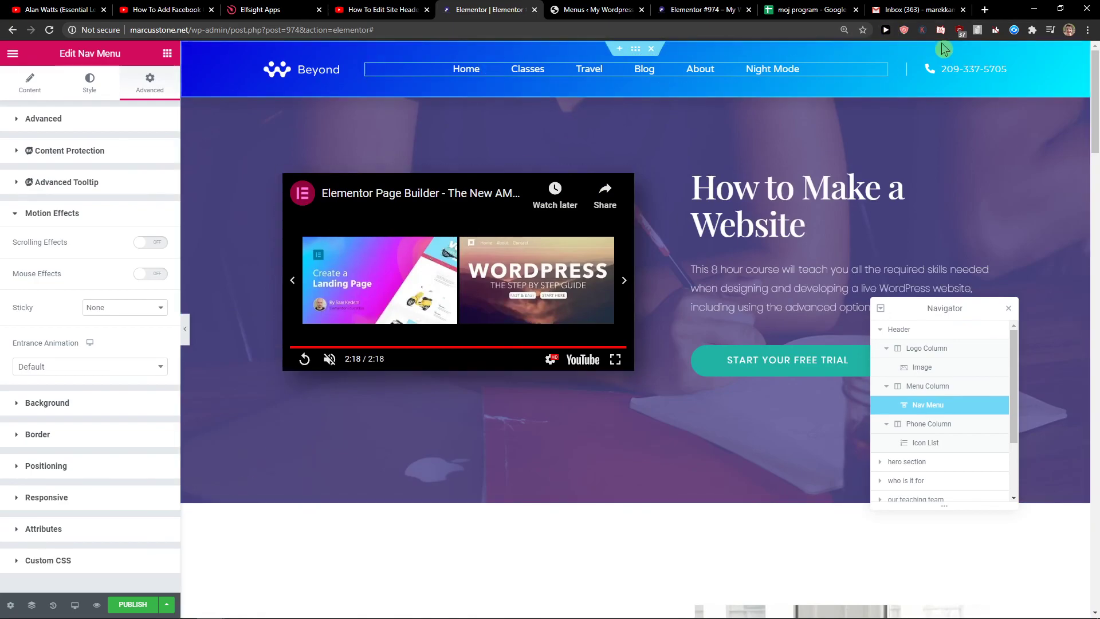